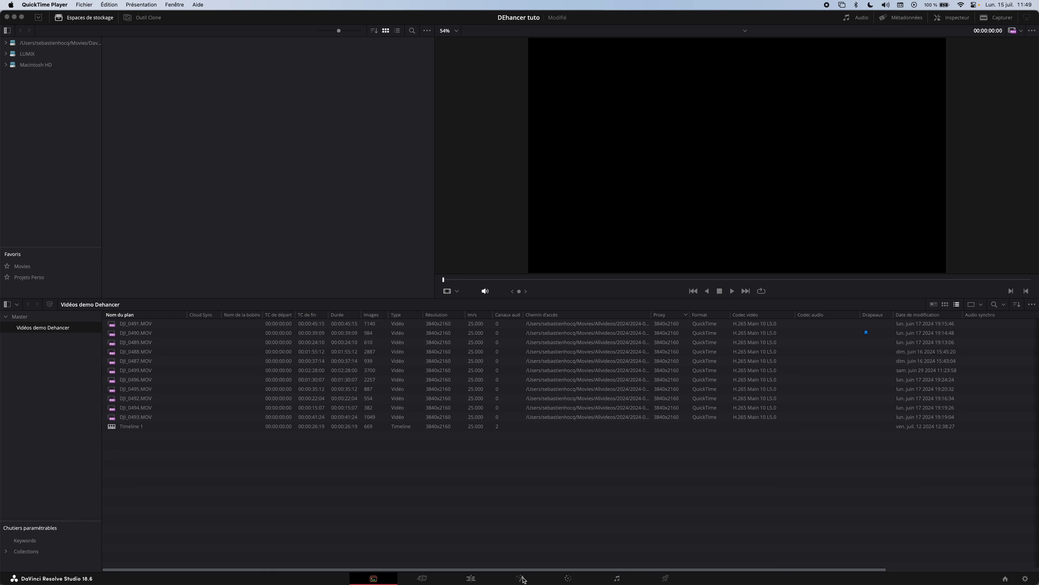
Switch the colour grading page's node graph to the timeline level and move node 01 higher in the graph.
click(568, 578)
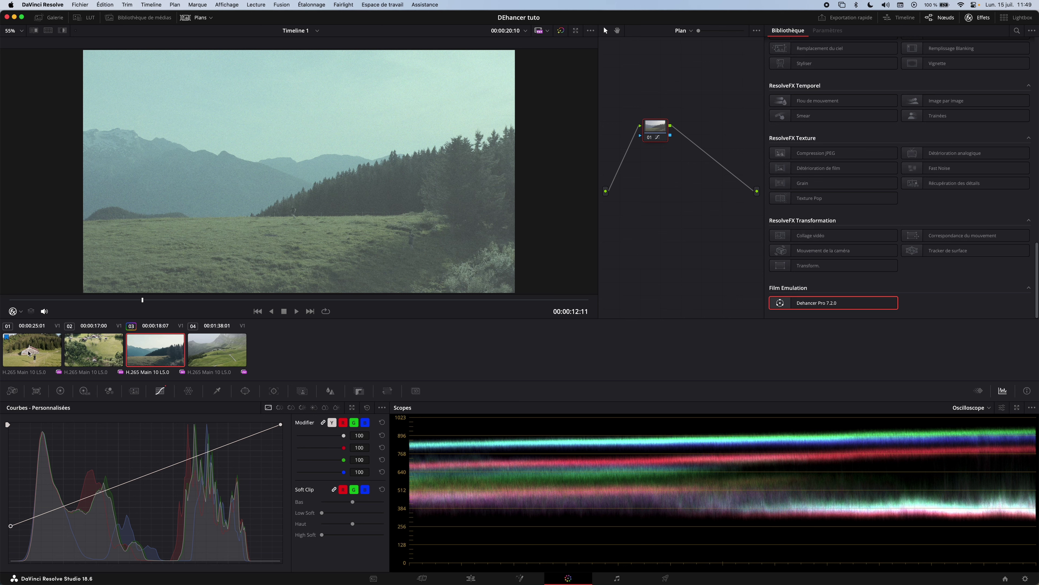
click(681, 32)
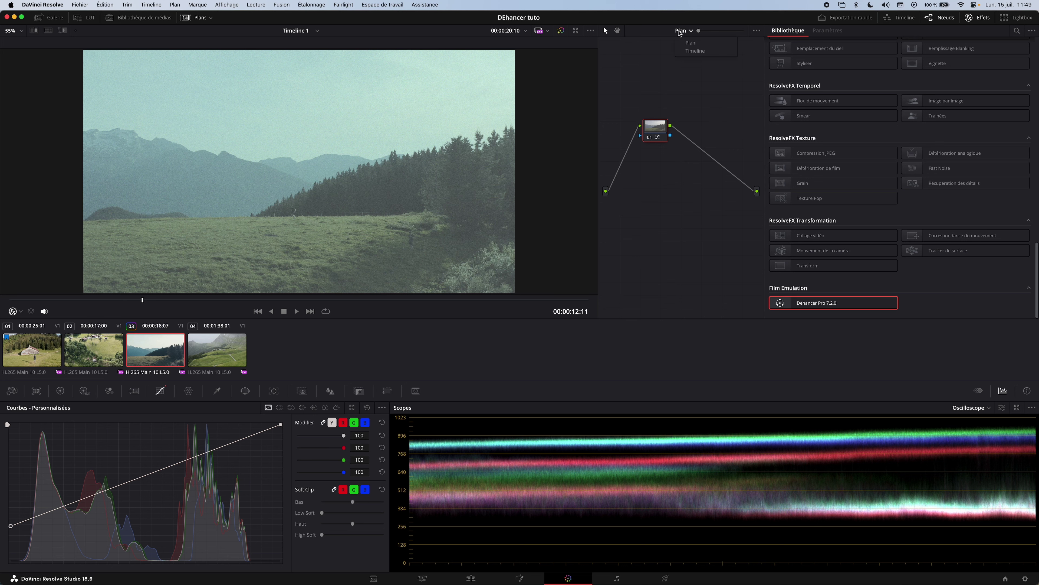
click(702, 51)
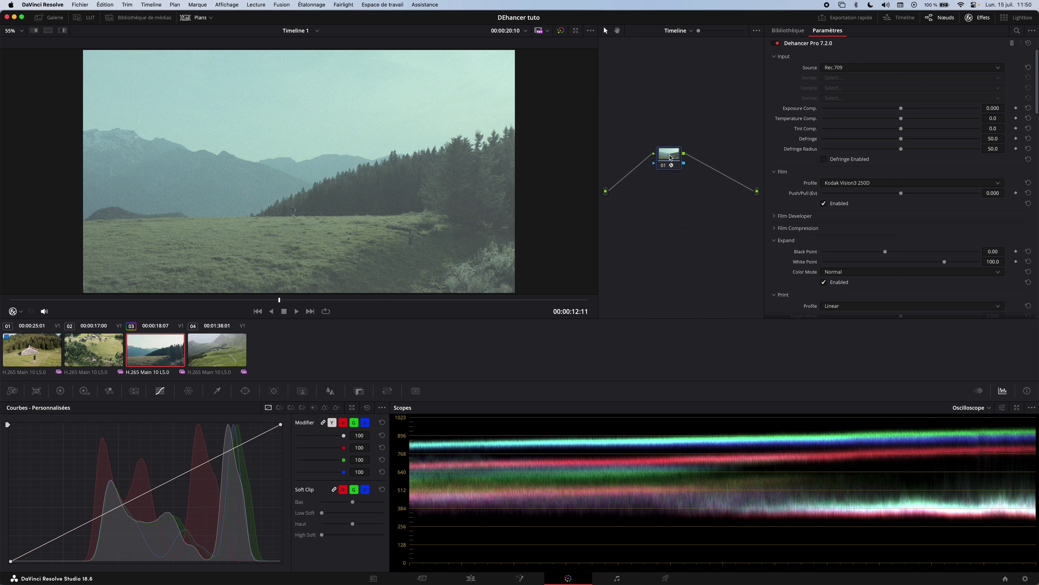
drag(670, 157, 658, 96)
Look through the Dehancer Pro parameter groups, from Input down to Vignette and back up.
scroll(844, 281, down, 2)
scroll(844, 281, down, 5)
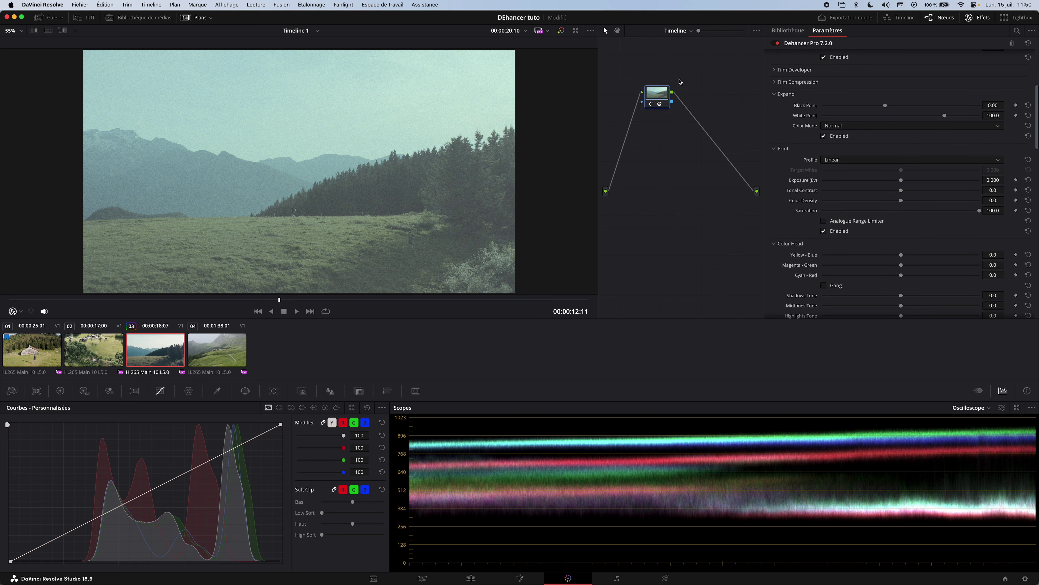
scroll(836, 212, up, 2)
scroll(835, 212, up, 5)
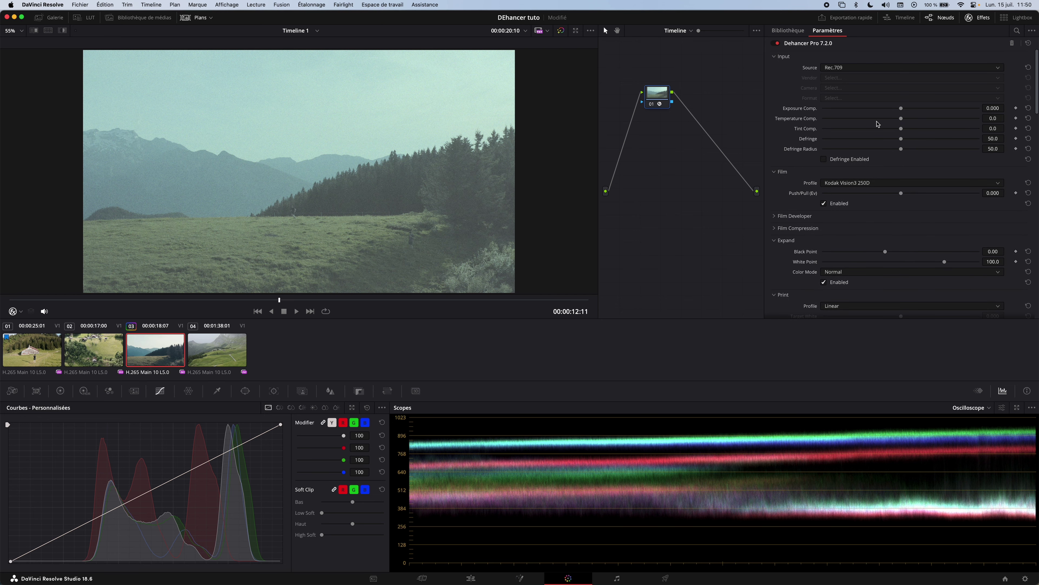
drag(655, 97, 664, 90)
scroll(900, 254, down, 12)
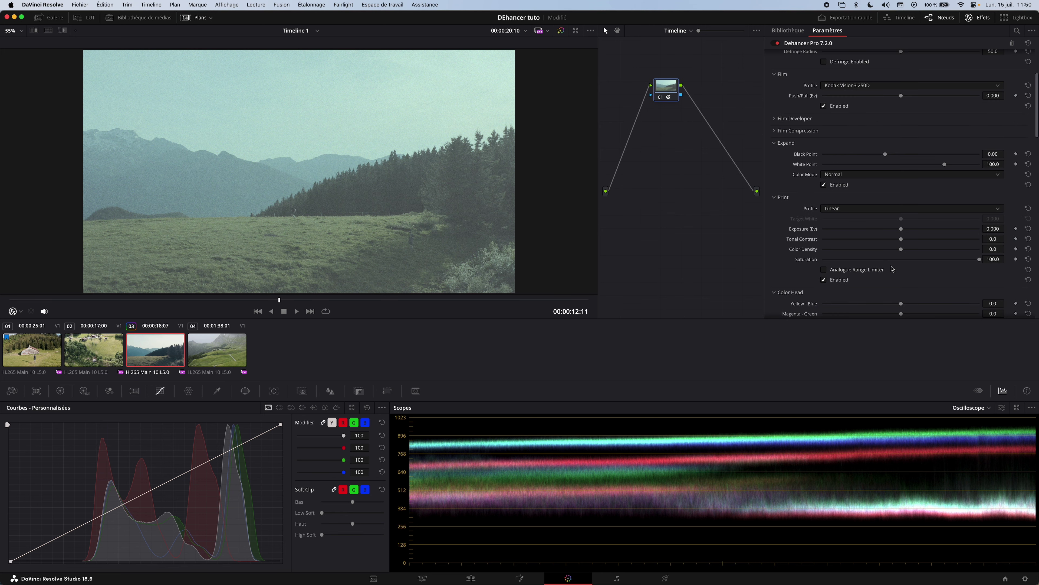
scroll(892, 268, down, 15)
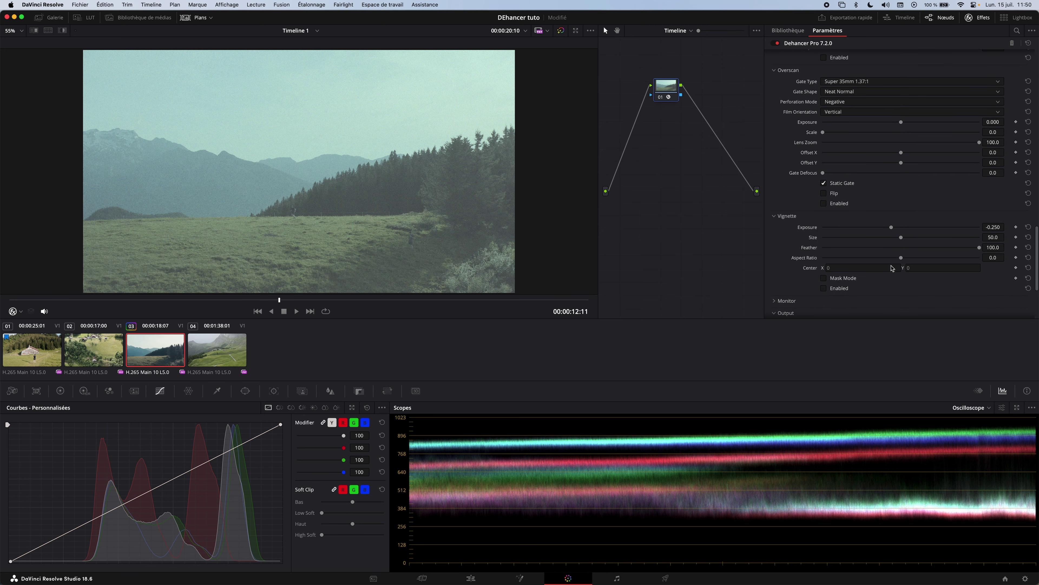
scroll(891, 267, up, 15)
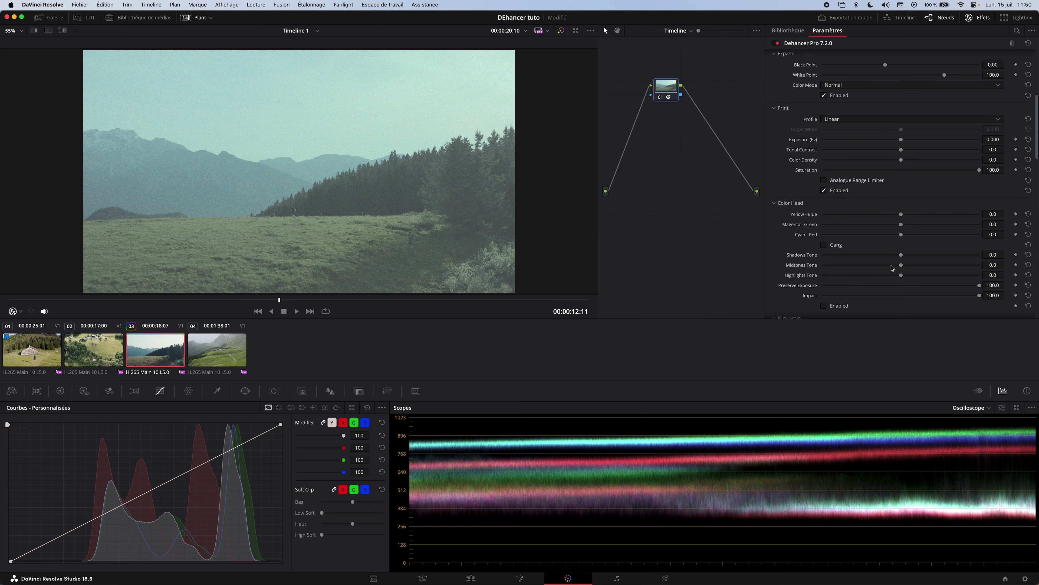
scroll(892, 268, up, 3)
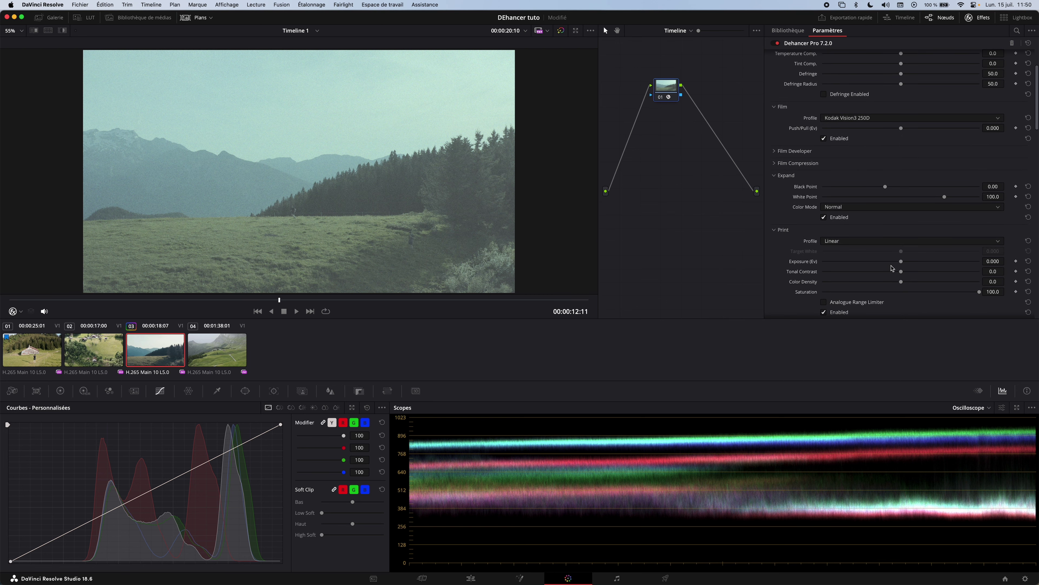
scroll(893, 268, up, 3)
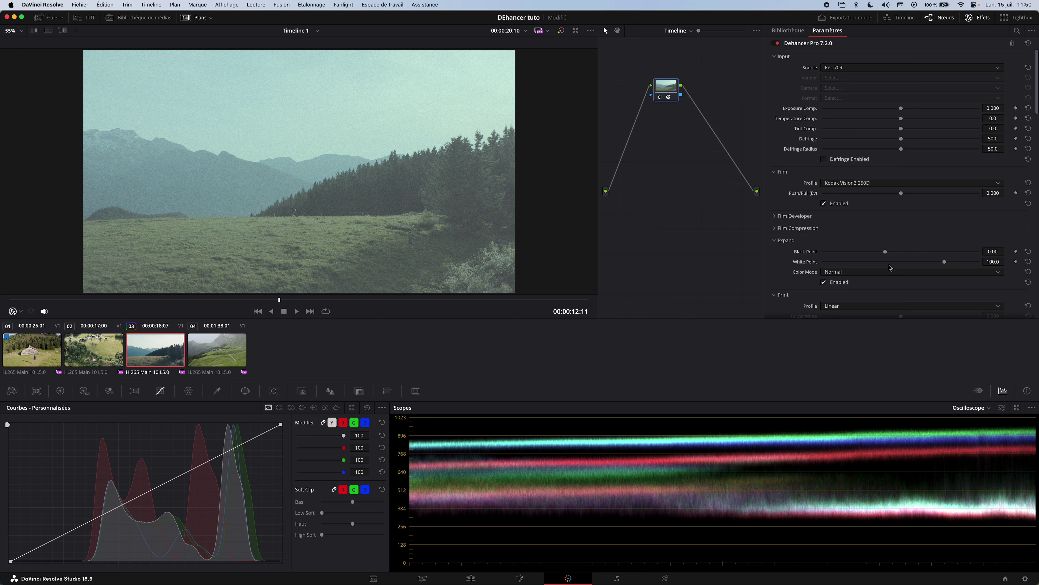
Bypass the Dehancer Pro effect and re-enable it to compare the image with and without it.
scroll(885, 265, down, 2)
scroll(885, 264, up, 2)
click(777, 43)
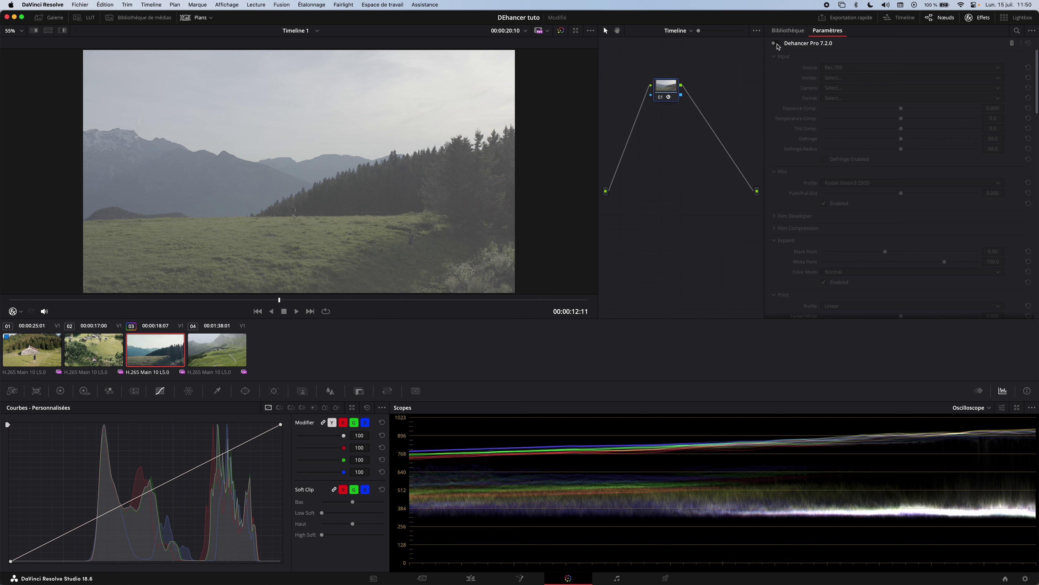
click(777, 43)
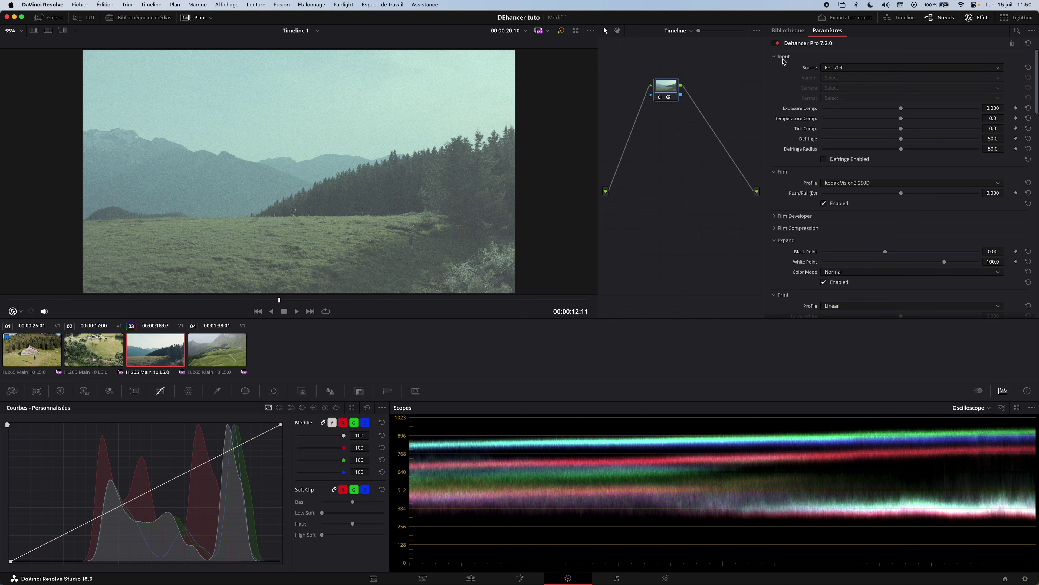
Set the Dehancer input source to Choose Camera, with vendor DJI and camera Mavic 2 Pro.
click(856, 68)
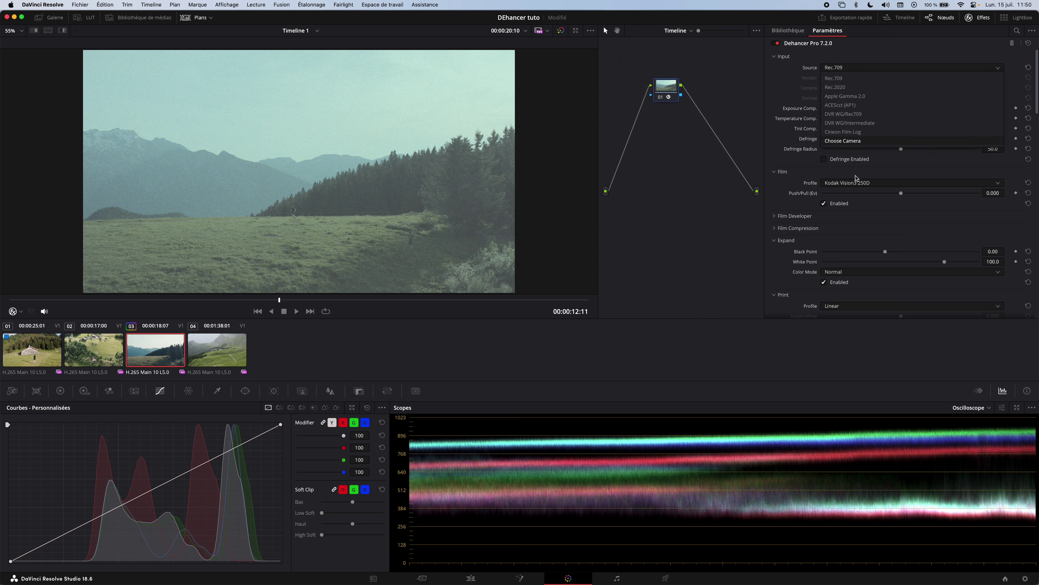
click(850, 140)
click(859, 78)
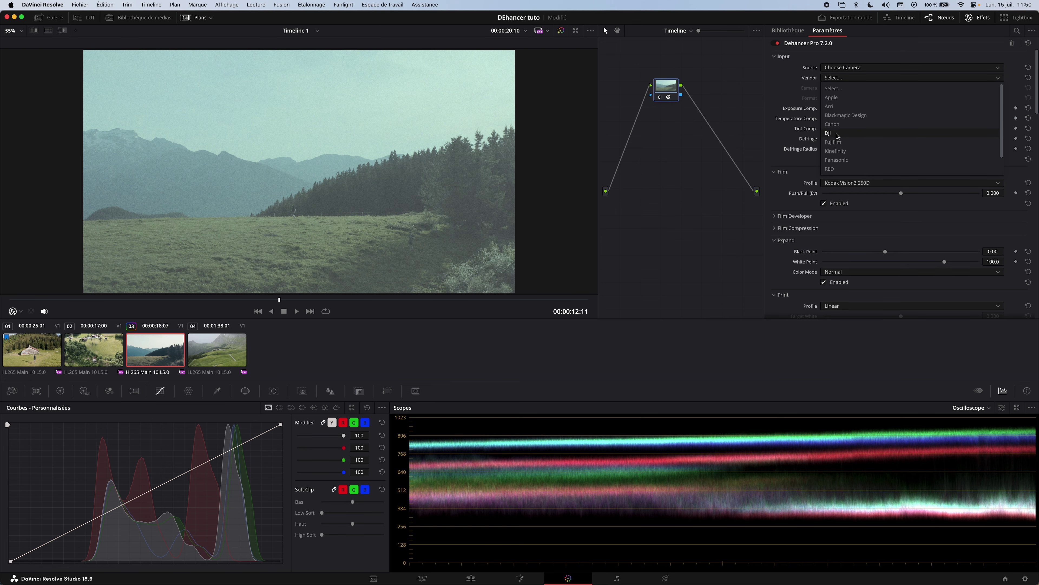
click(837, 134)
click(842, 88)
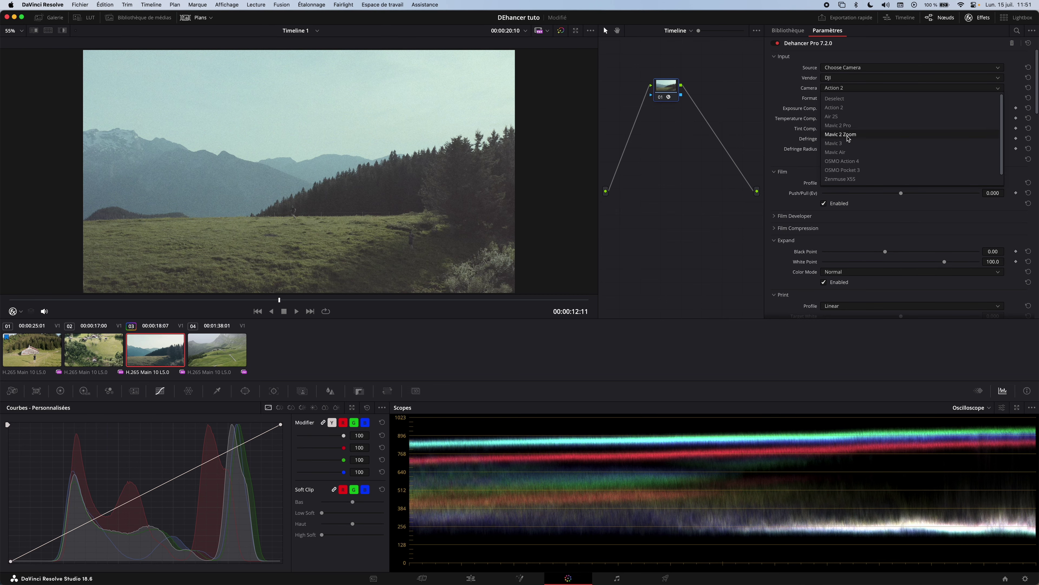
click(839, 125)
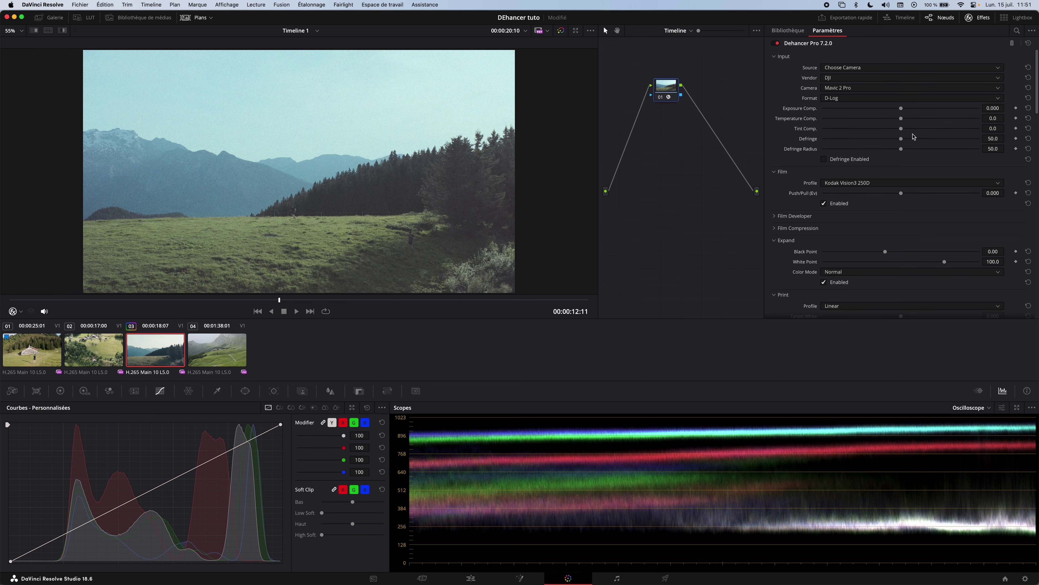
Try an input exposure compensation of 0.372 on the third clip, and reset it.
mouse_move(902, 108)
mouse_down()
mouse_move(880, 111)
mouse_move(911, 110)
mouse_up()
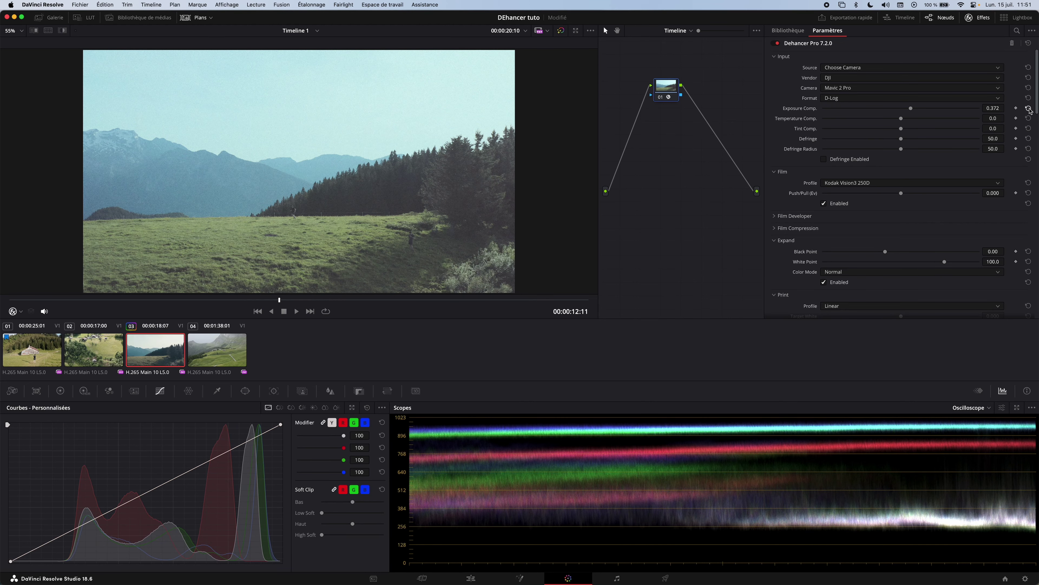
click(1029, 109)
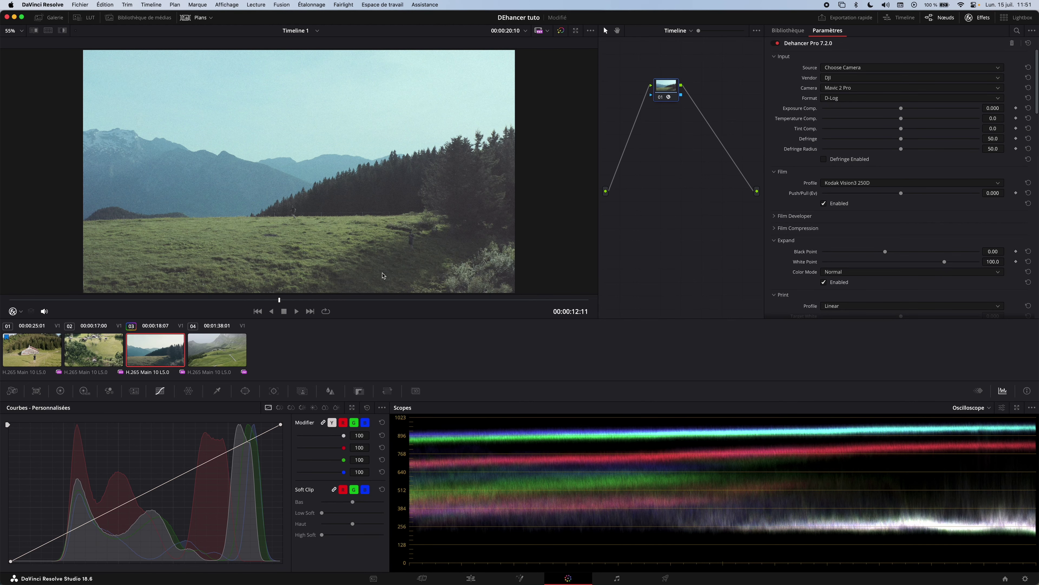
Try an exposure compensation of 0.513 on the fourth clip, check its effect across the other clips, and reset it.
click(205, 350)
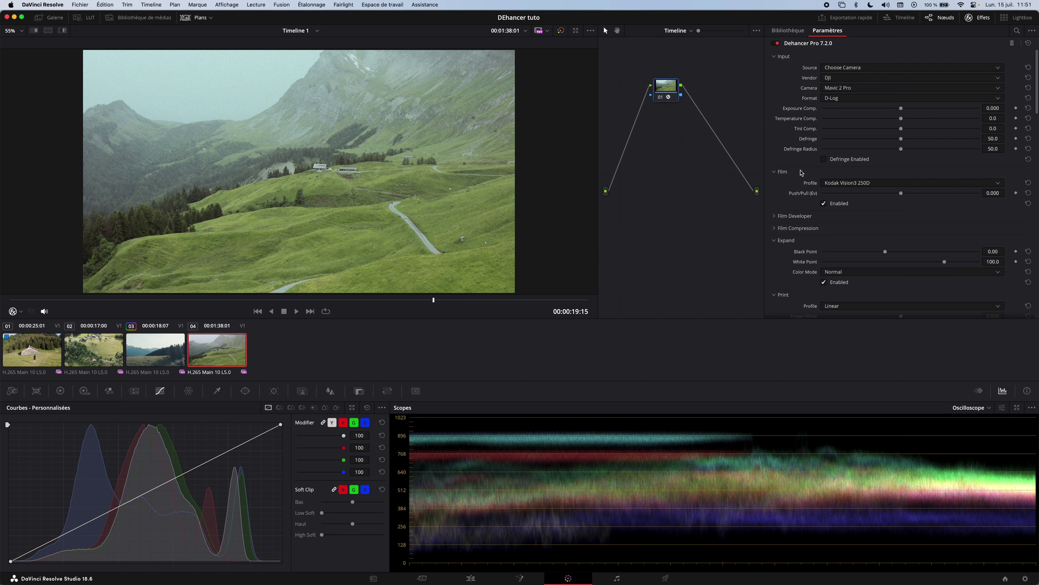
drag(902, 108, 915, 109)
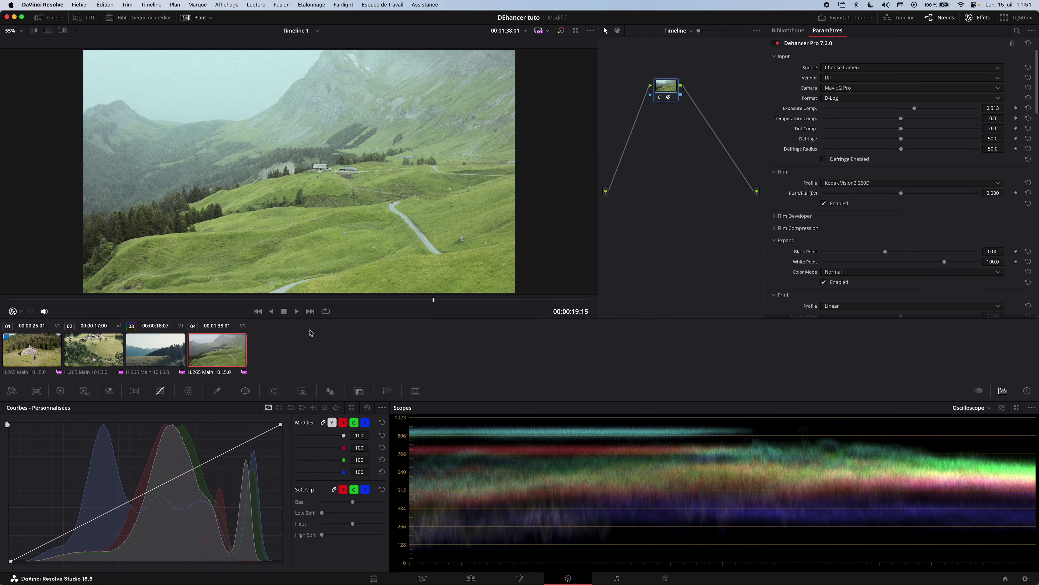
click(142, 349)
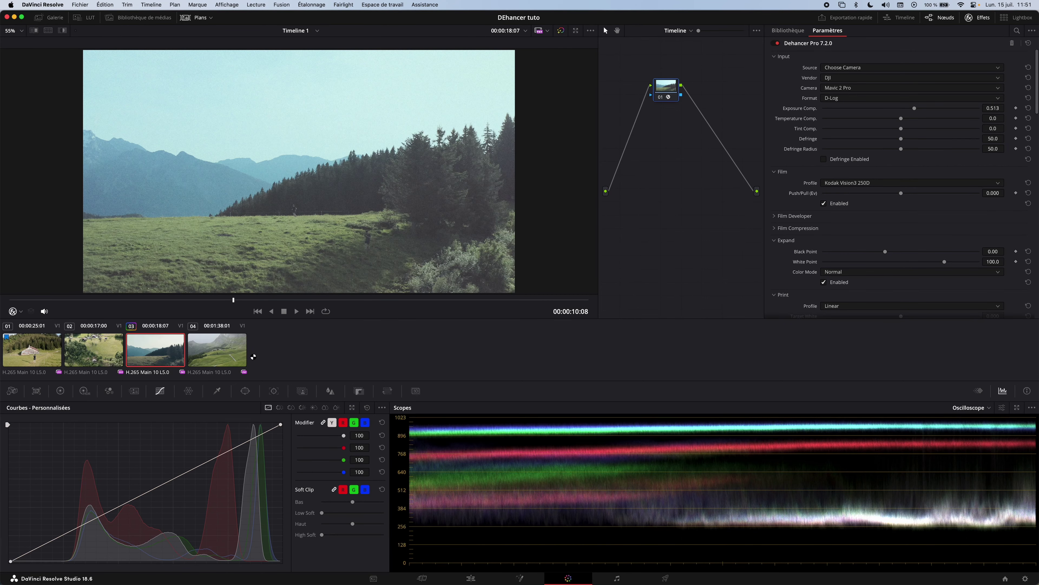
click(213, 350)
click(70, 358)
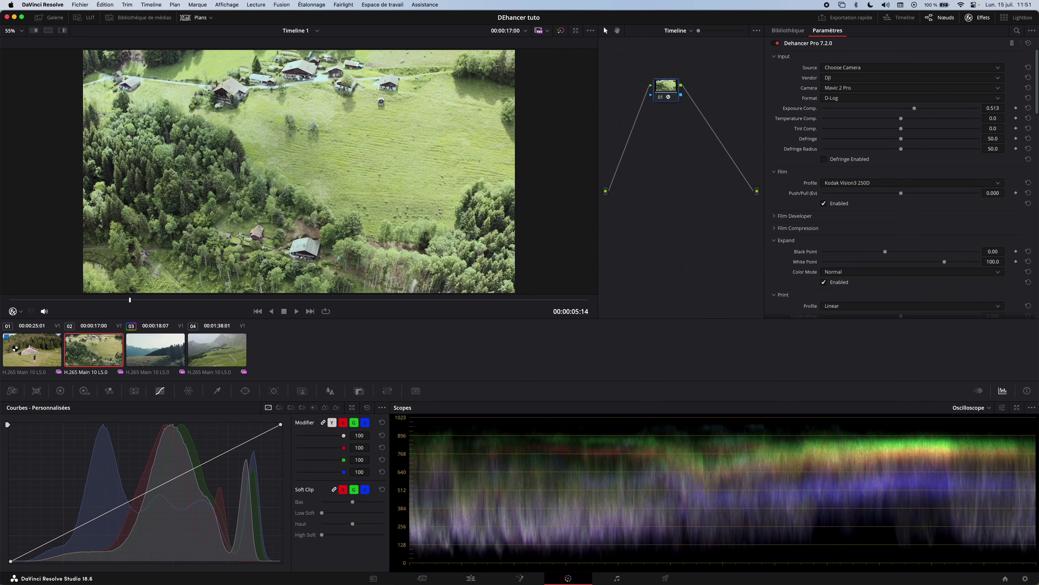
click(42, 351)
click(205, 354)
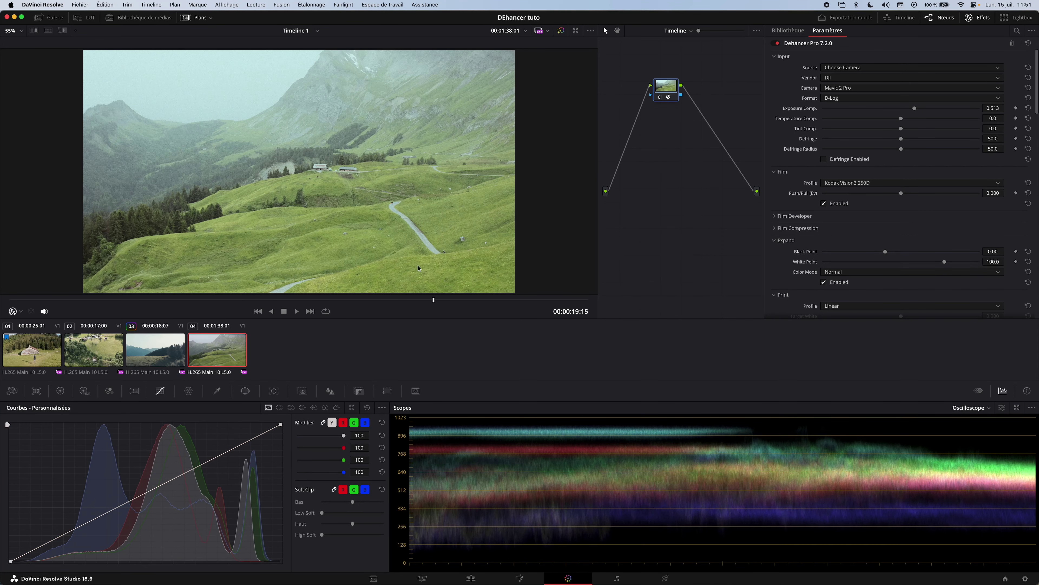
click(1028, 108)
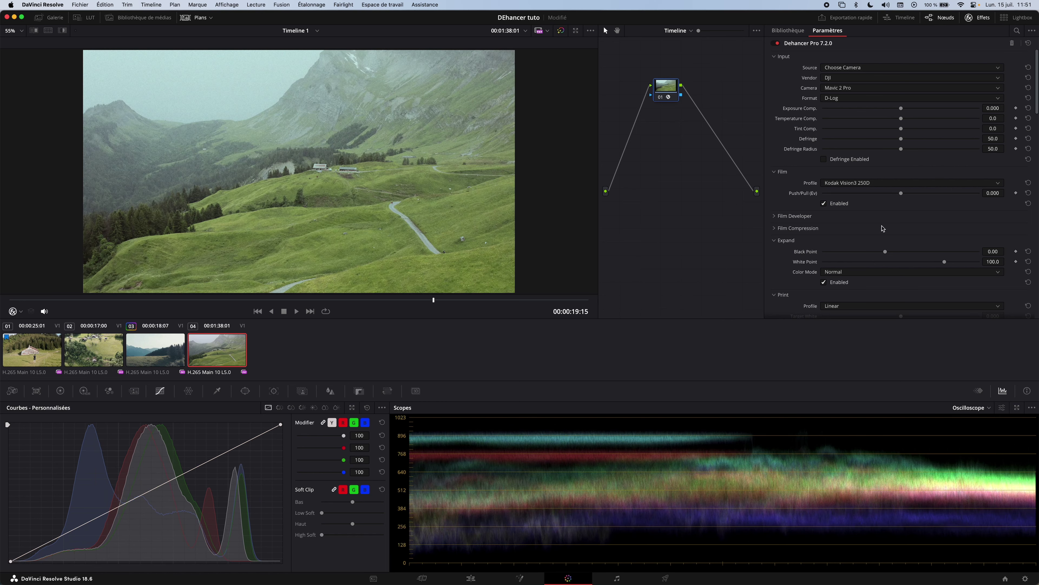
Set the film profile to Fujichrome Velvia 50.
click(844, 183)
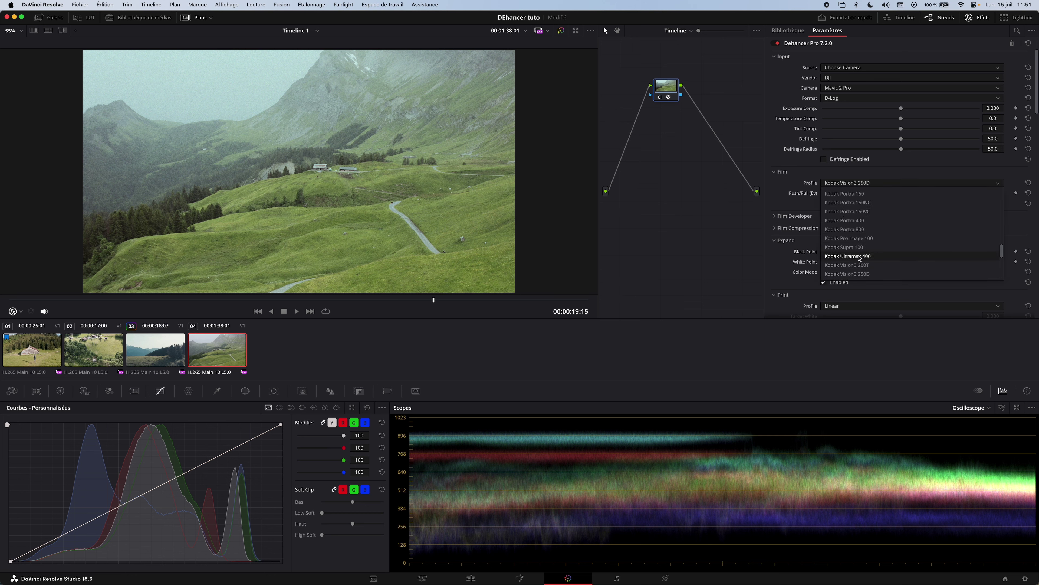
scroll(851, 235, up, 10)
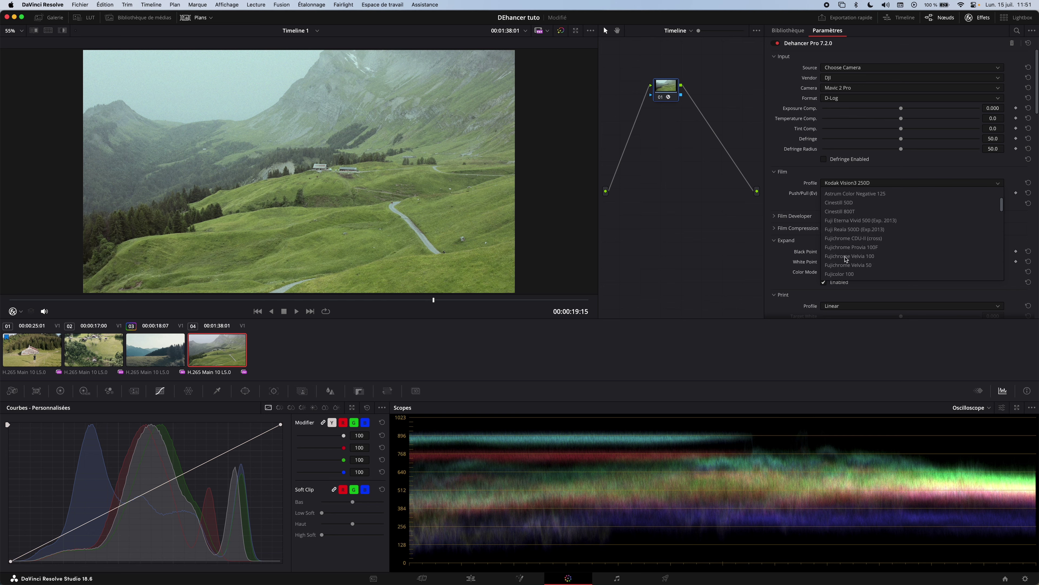
click(847, 265)
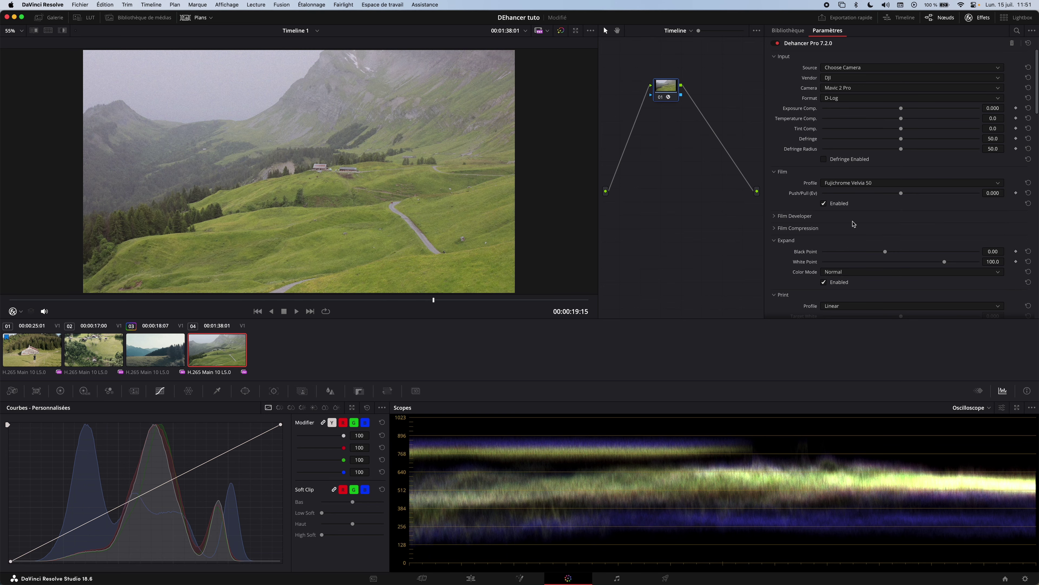
Set the film profile to Kodak Portra 400.
click(861, 184)
scroll(858, 248, up, 3)
scroll(857, 248, up, 3)
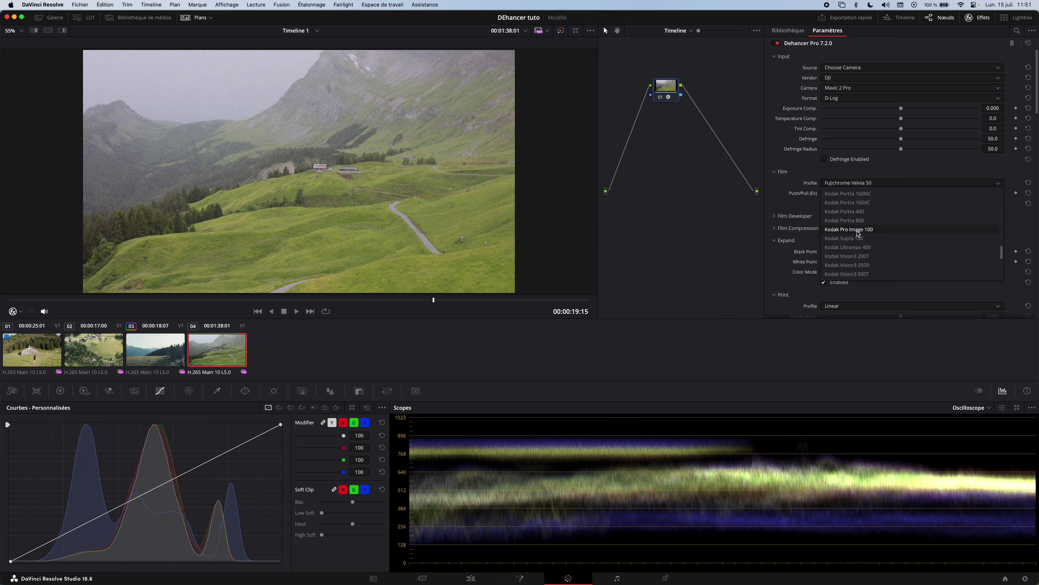
click(855, 211)
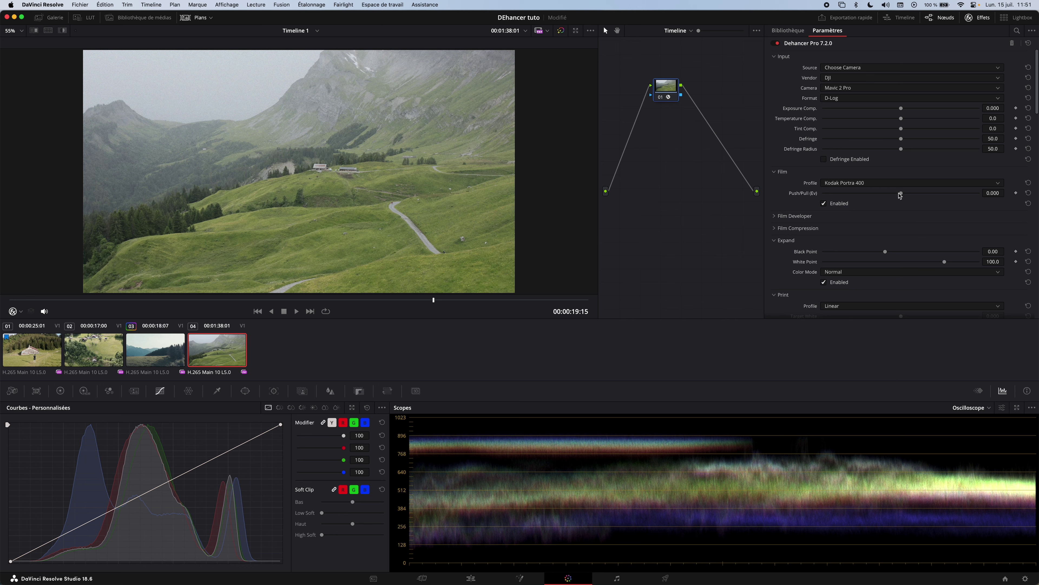
Try adjusting the film's Push/Pull value, and reset it to its default.
scroll(899, 195, down, 2)
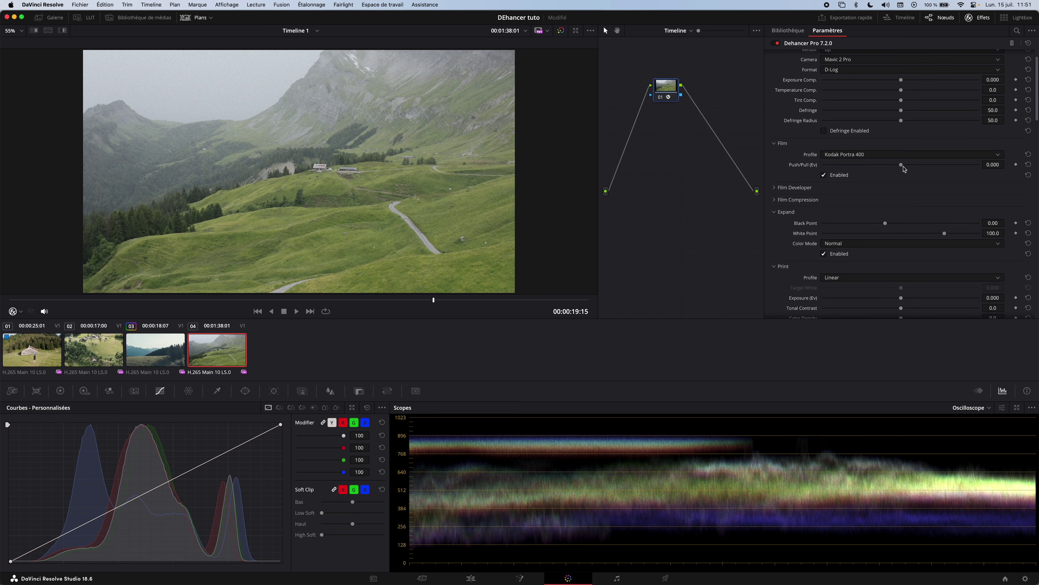
drag(904, 167, 902, 168)
click(1028, 164)
Expand the Film Developer and Film Compression groups to show their settings.
scroll(917, 196, down, 2)
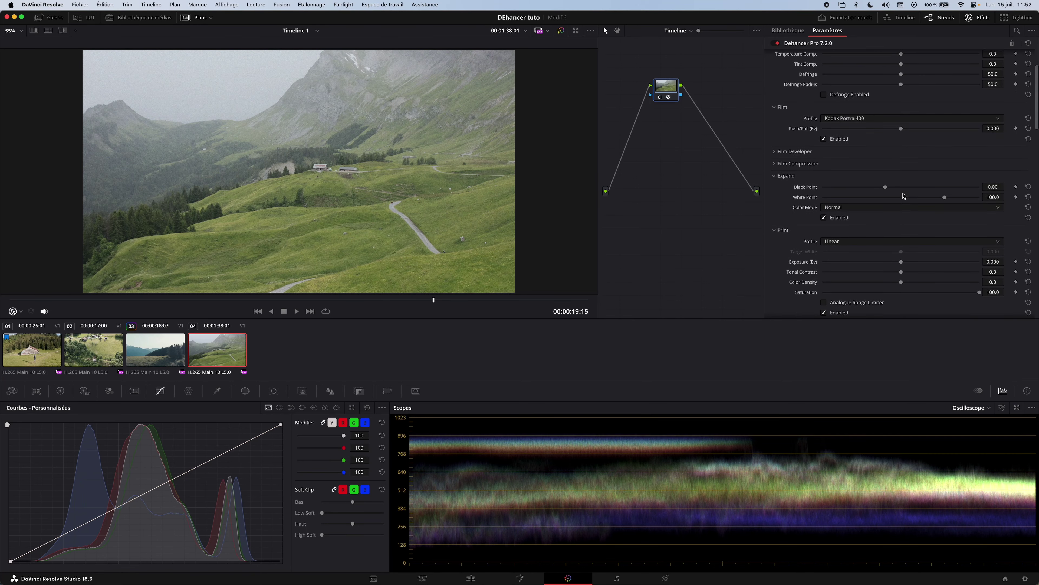
click(791, 146)
scroll(868, 232, down, 3)
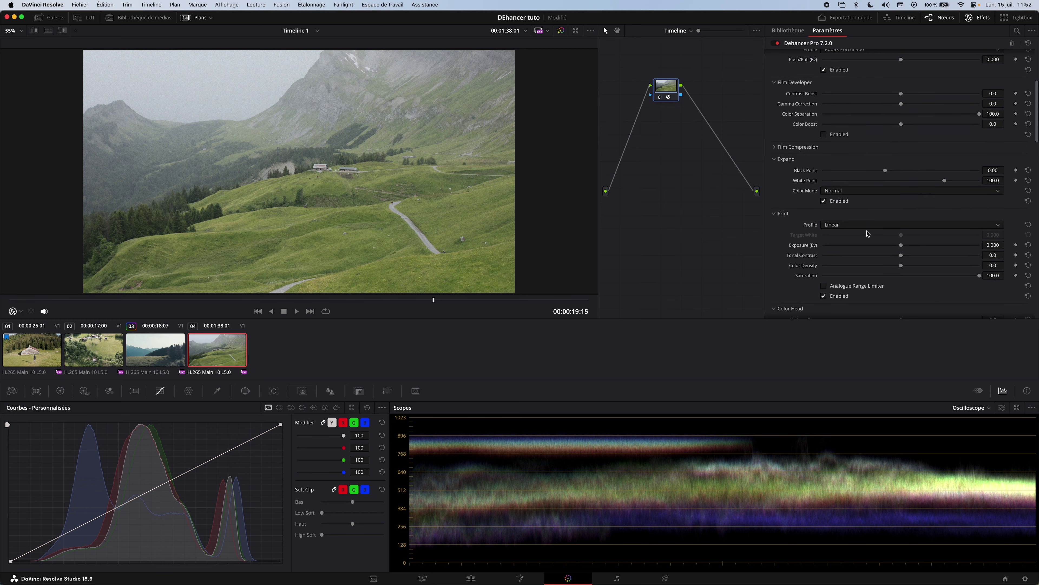
click(796, 147)
scroll(857, 216, down, 3)
scroll(857, 216, down, 2)
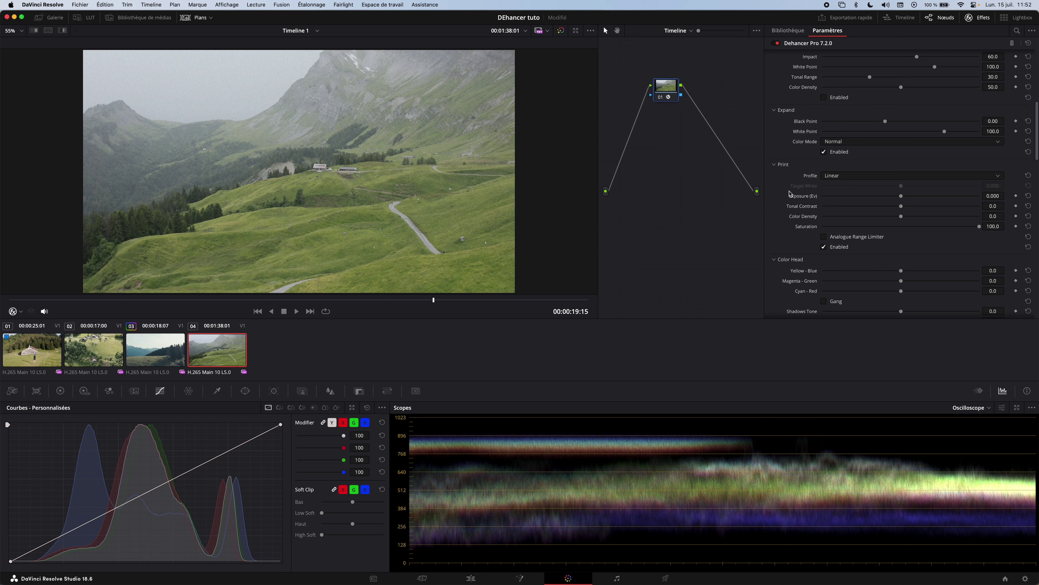
Disable the Expand adjustments in Dehancer Pro, leaving Film Compression disabled.
scroll(790, 194, up, 4)
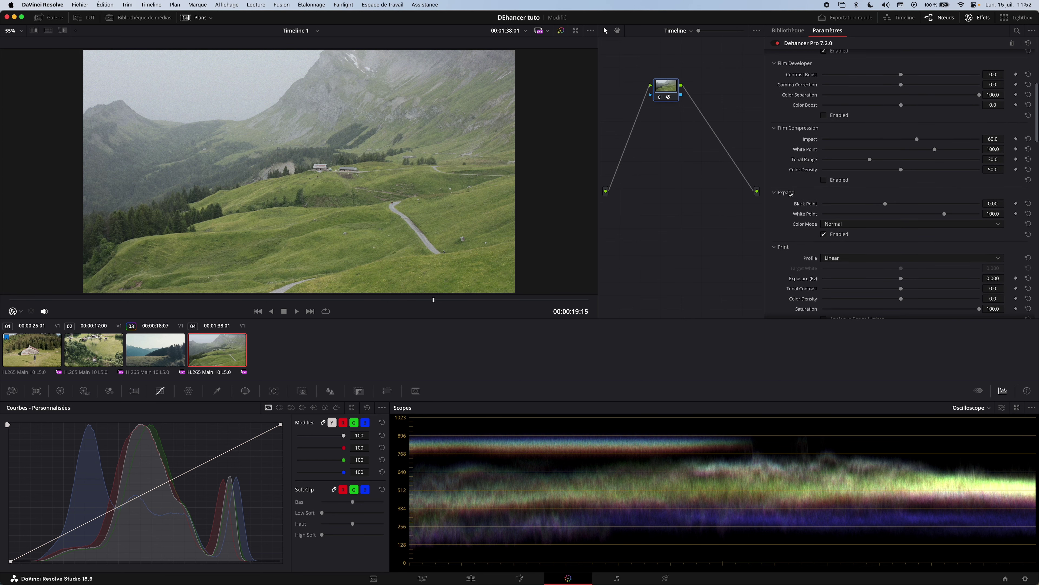
click(824, 180)
click(824, 181)
scroll(841, 221, up, 7)
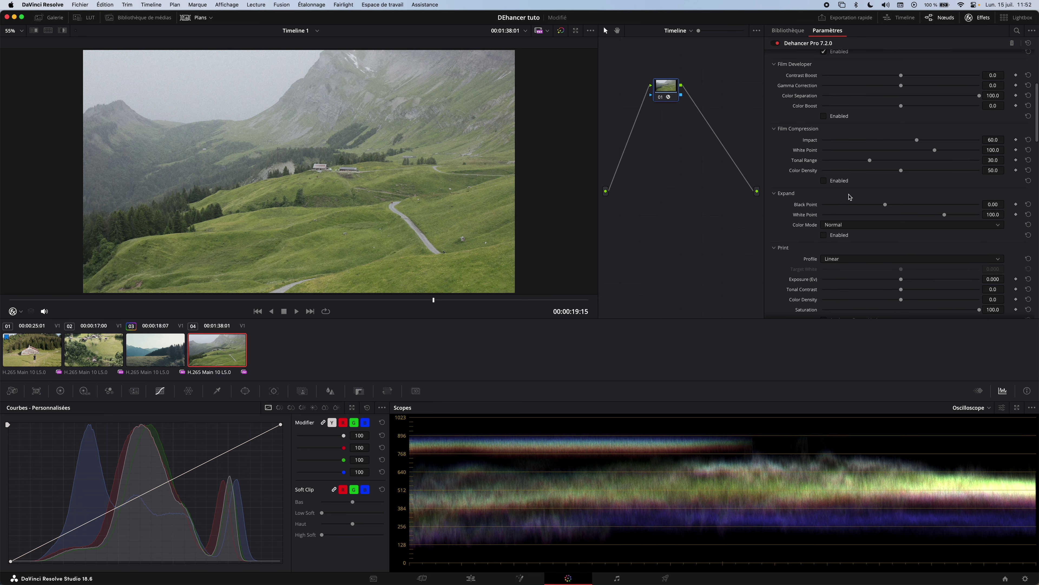
Set the Print profile to Kodak 2383 Print Film.
scroll(850, 197, down, 3)
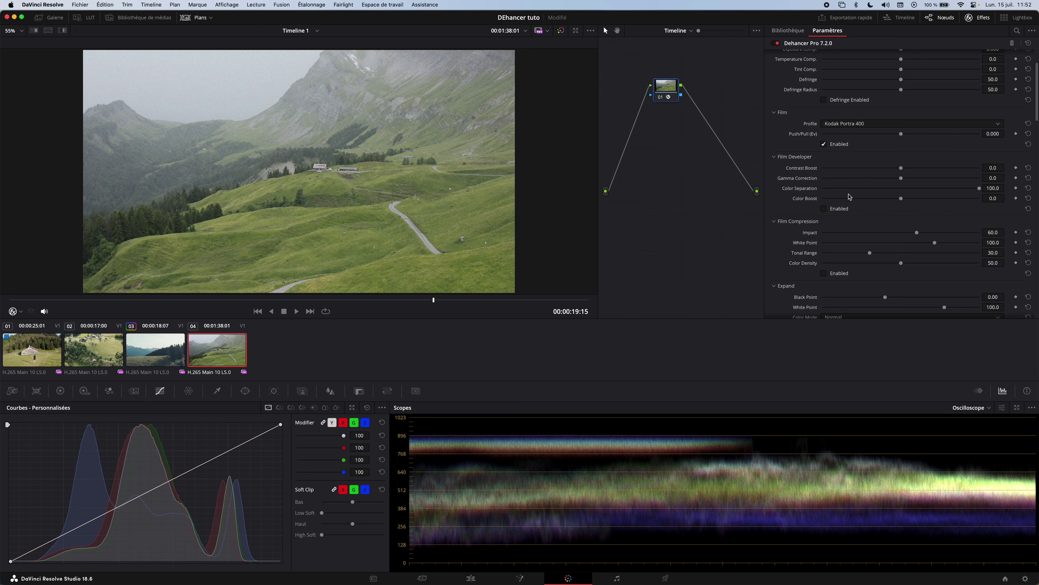
scroll(852, 205, down, 12)
scroll(856, 236, up, 1)
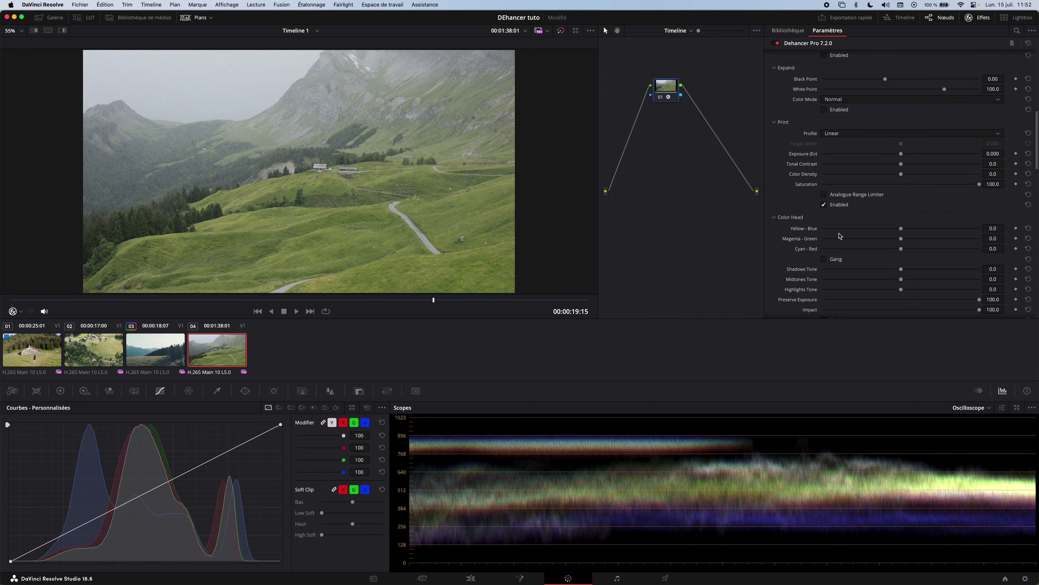
scroll(837, 233, down, 1)
scroll(779, 128, up, 1)
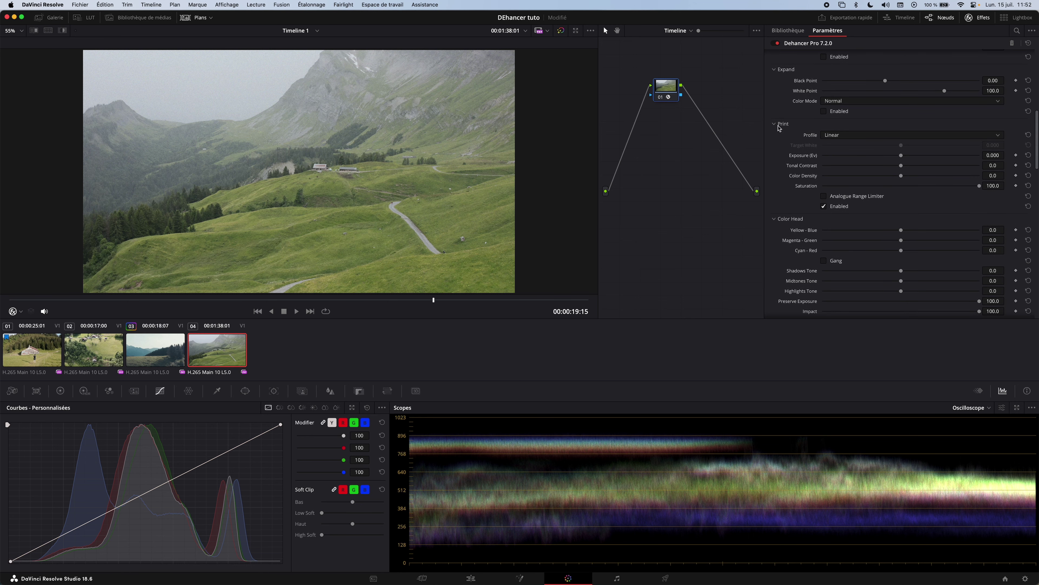
click(854, 135)
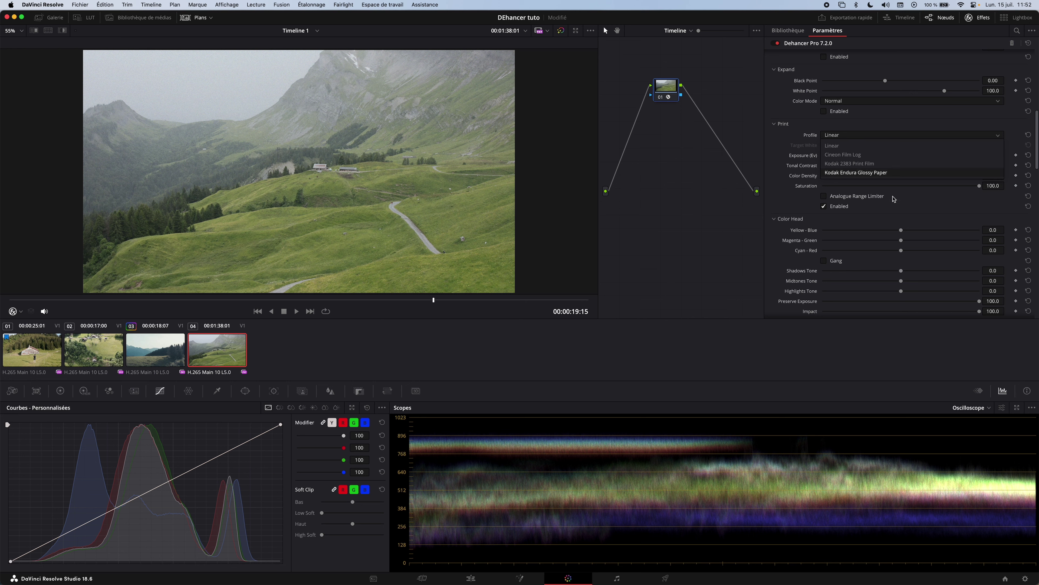
click(868, 164)
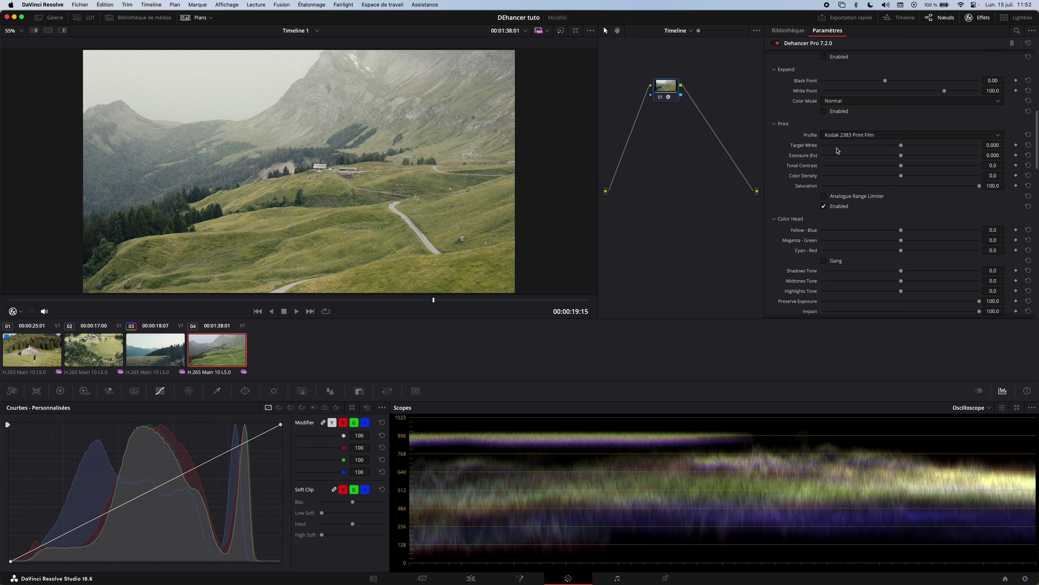
click(841, 136)
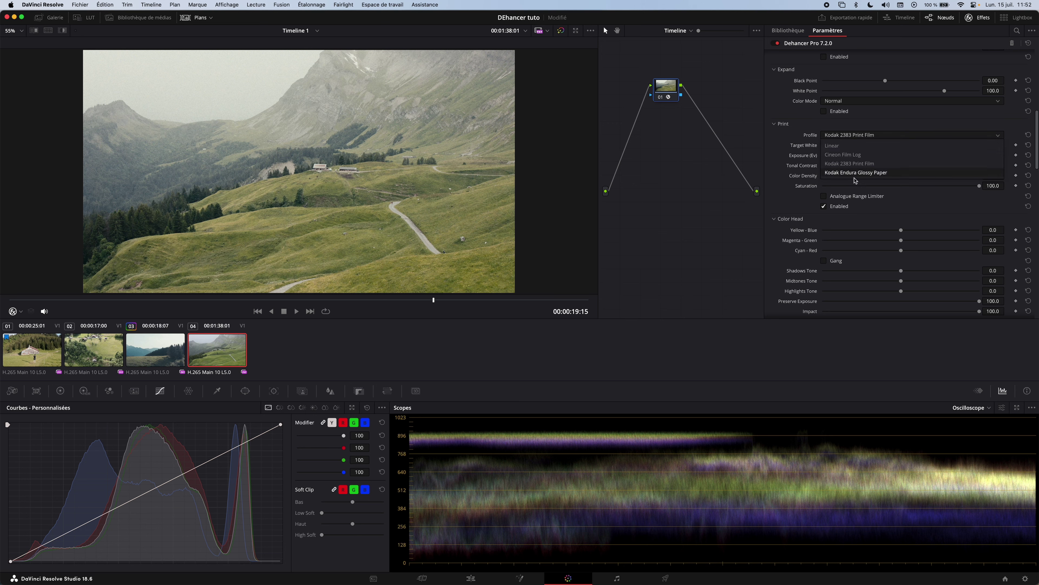
click(868, 136)
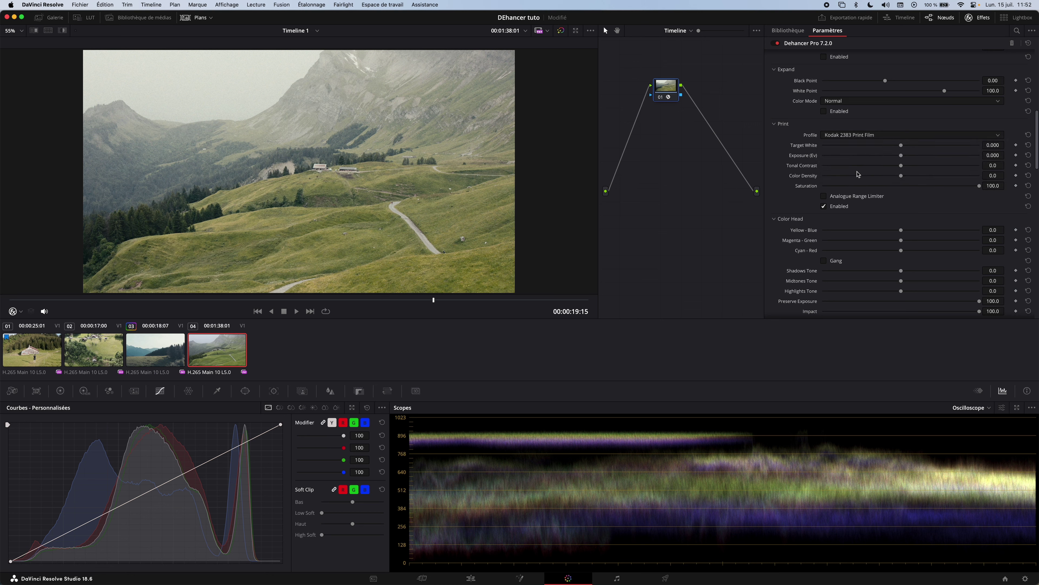
Turn Film Grain off and back on to compare the image with and without grain.
scroll(858, 174, down, 4)
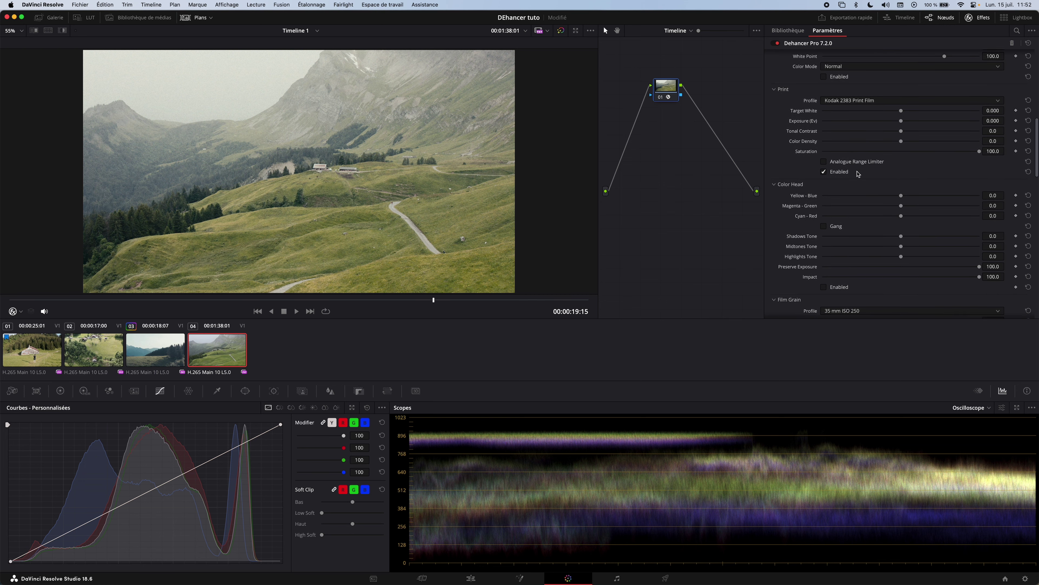
scroll(870, 189, down, 3)
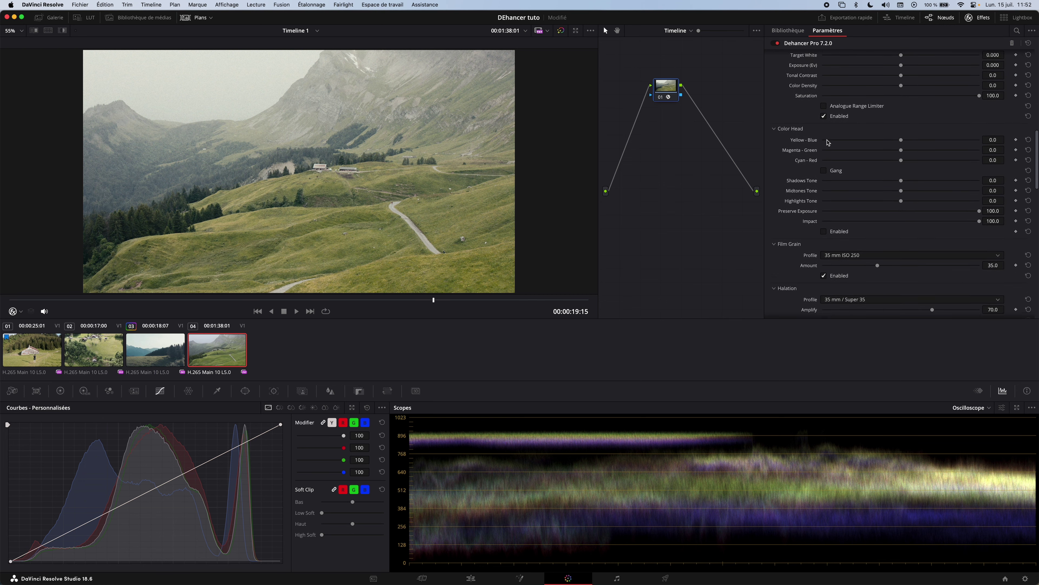
scroll(866, 54, up, 1)
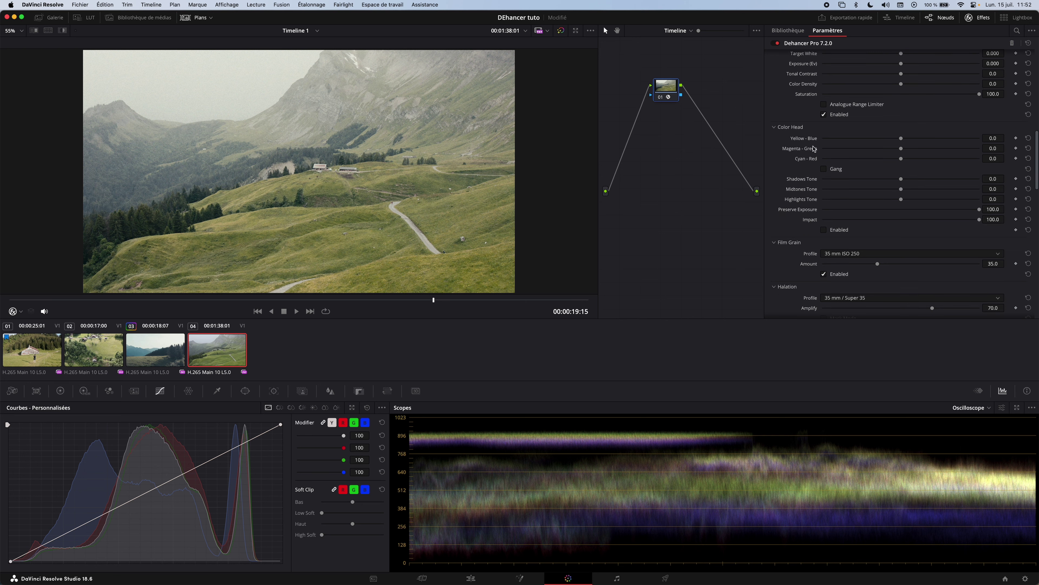
scroll(810, 220, down, 1)
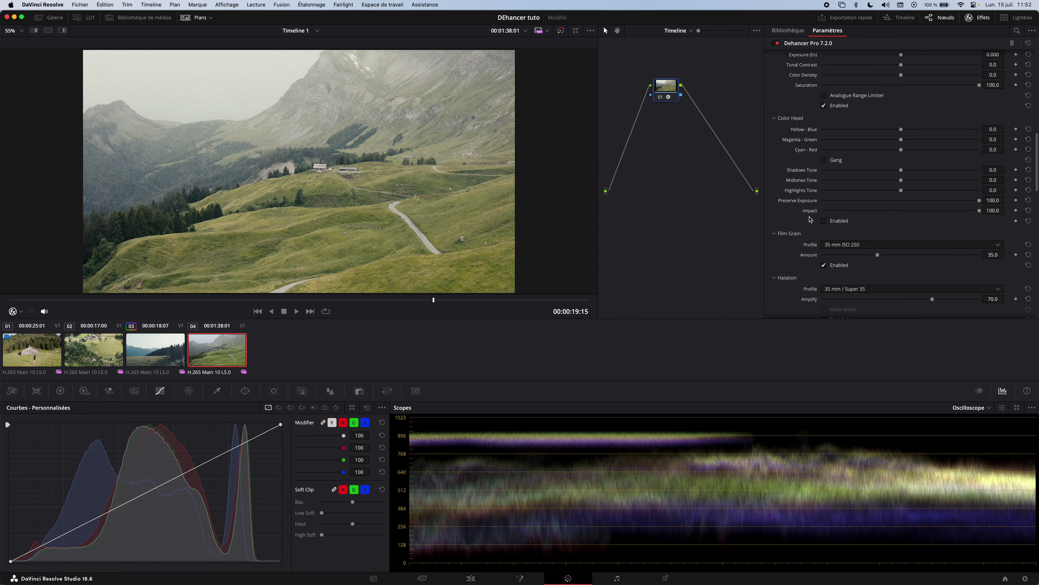
scroll(911, 269, down, 5)
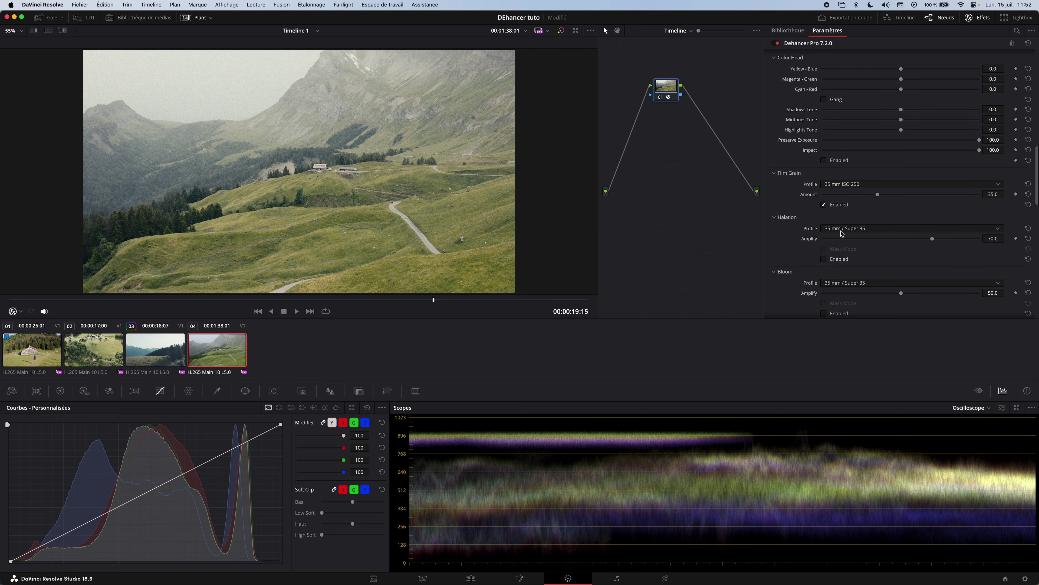
click(825, 204)
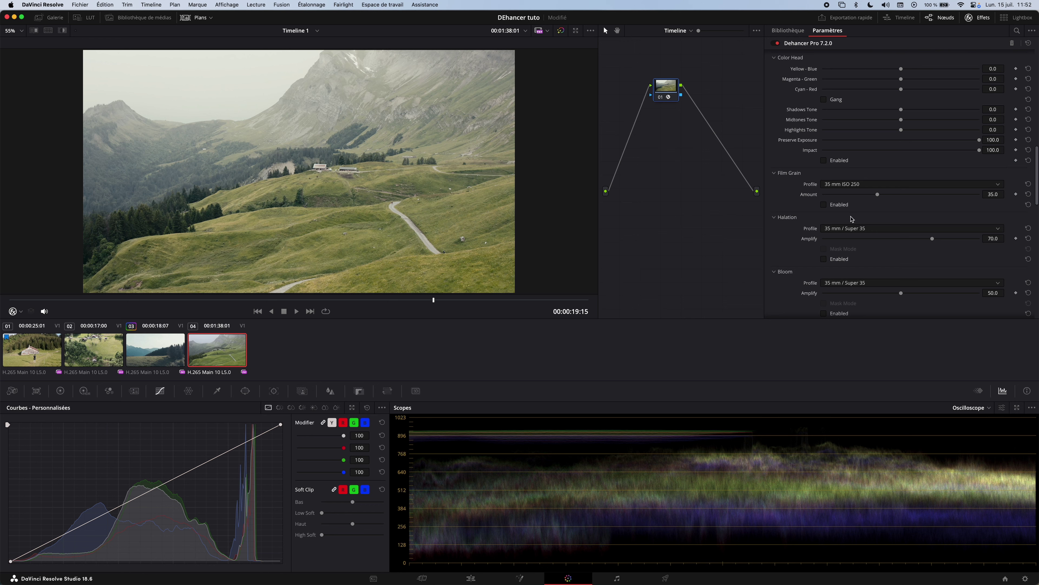
click(824, 204)
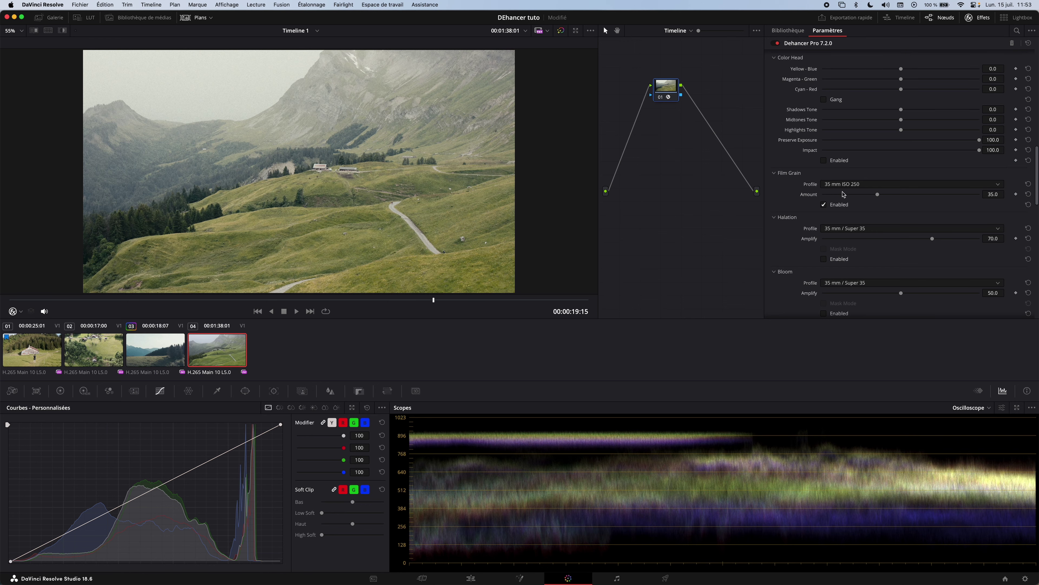
Try the 35 mm ISO 50 profile for Film Grain.
click(859, 184)
scroll(862, 253, down, 1)
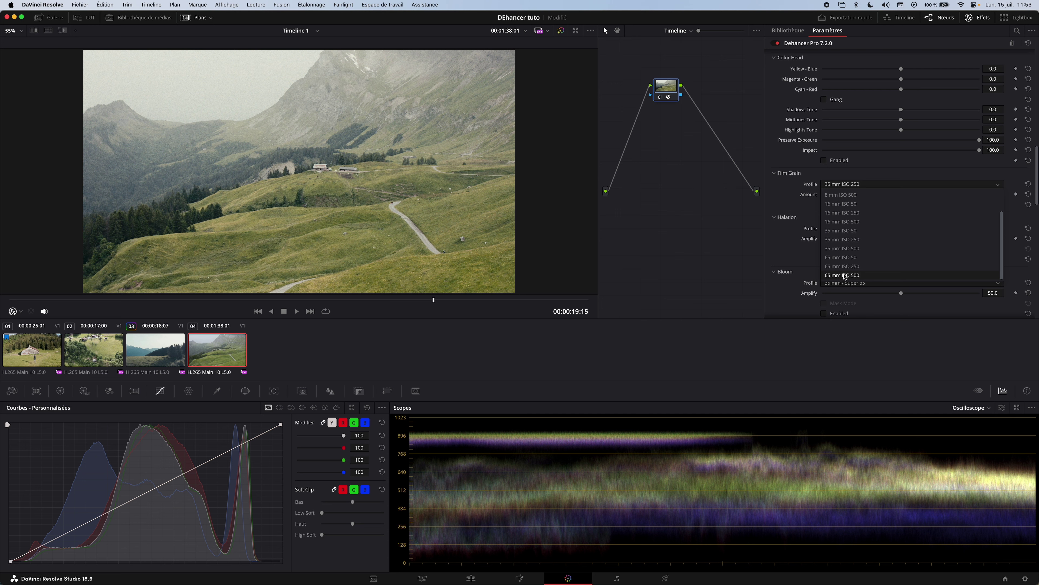
click(843, 230)
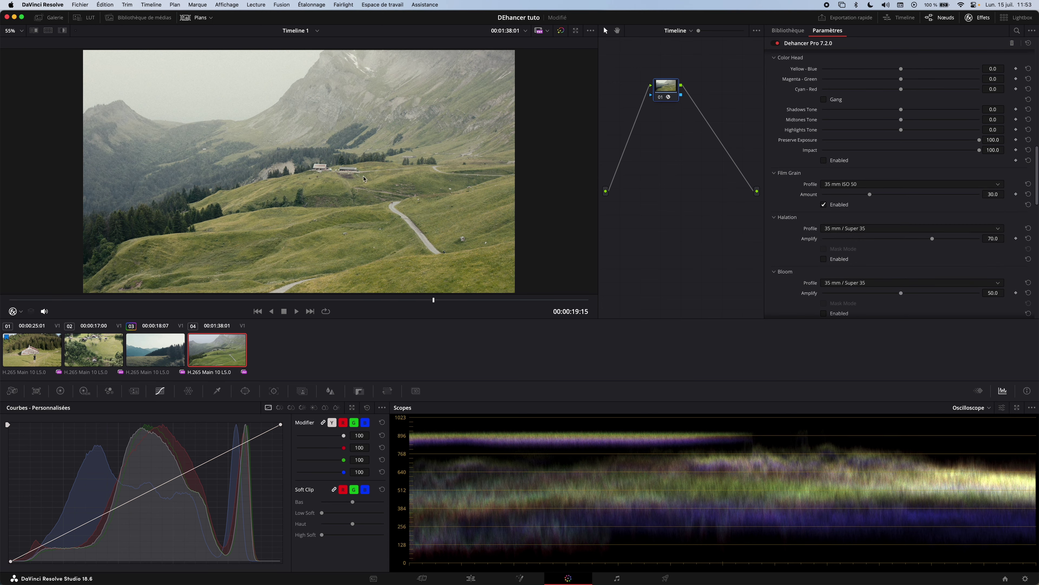
Set the Film Grain profile to 35 mm ISO 500 and play the clip to check the grain around the chalets.
scroll(363, 179, up, 6)
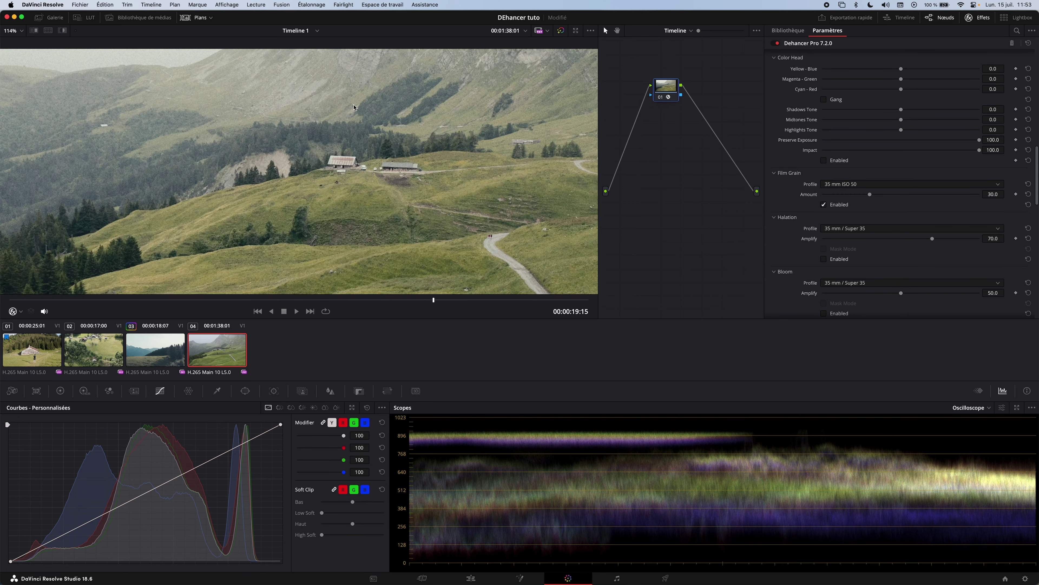
scroll(354, 107, up, 6)
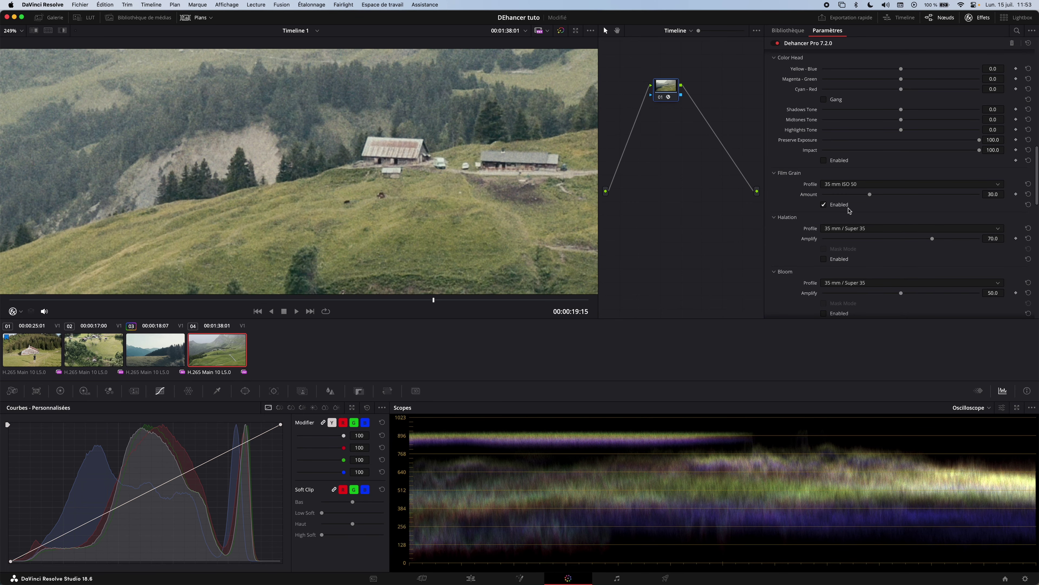
click(848, 185)
click(860, 248)
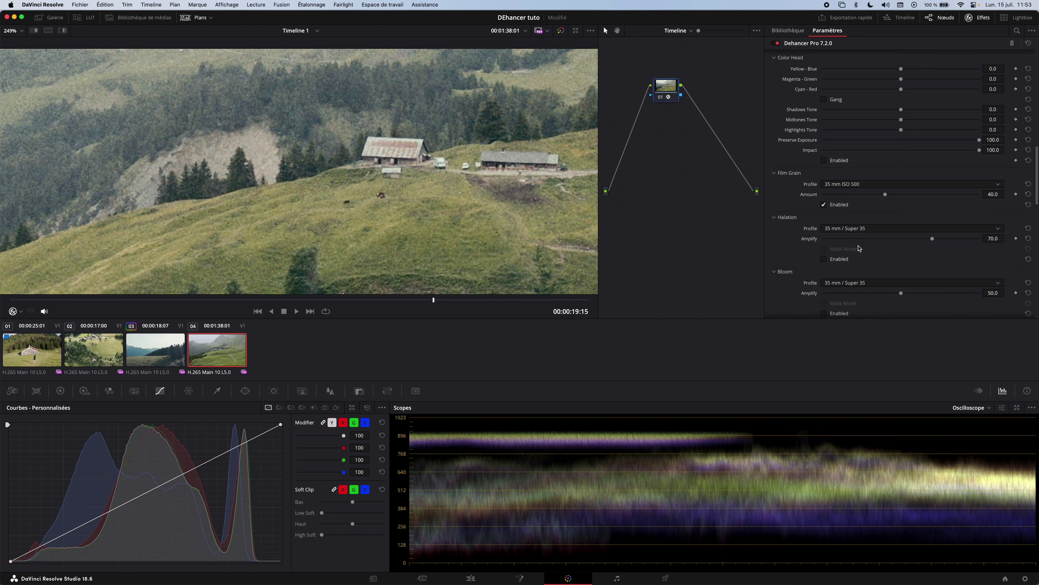
key(space)
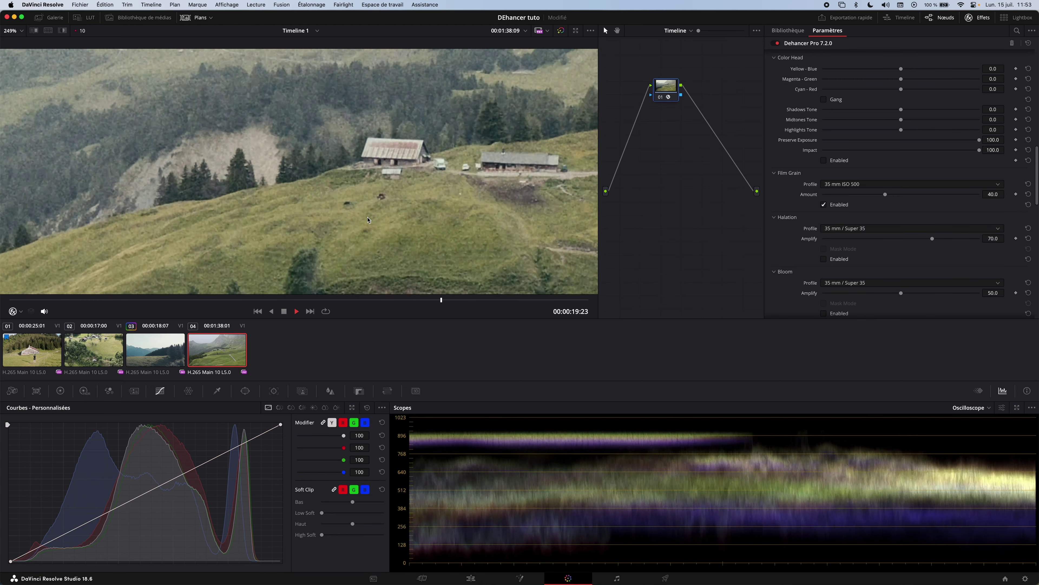
Review the Halation profile options, keeping 35 mm / Super 35, and bring the whole frame back into view.
click(861, 230)
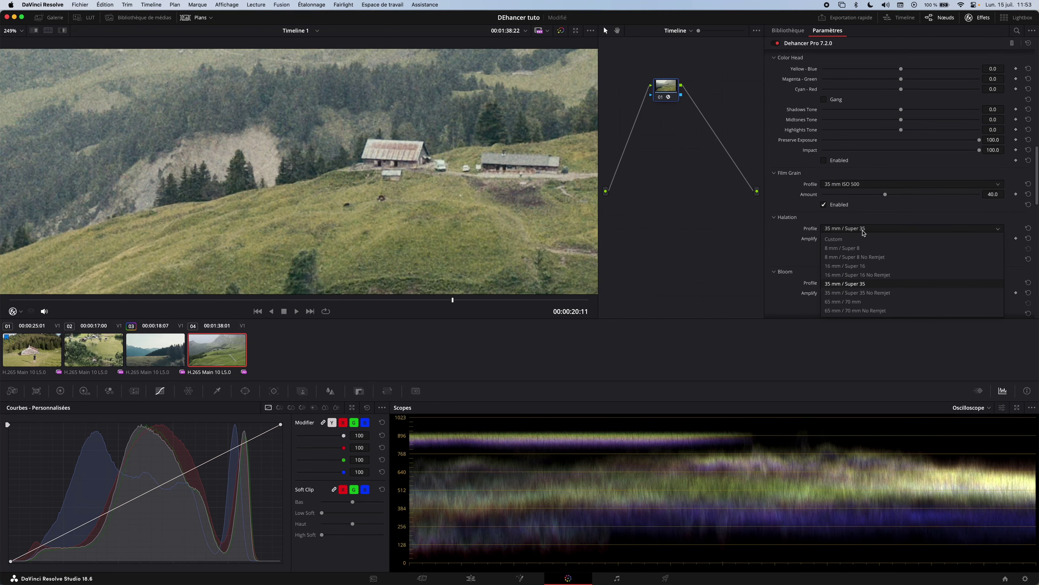
click(850, 285)
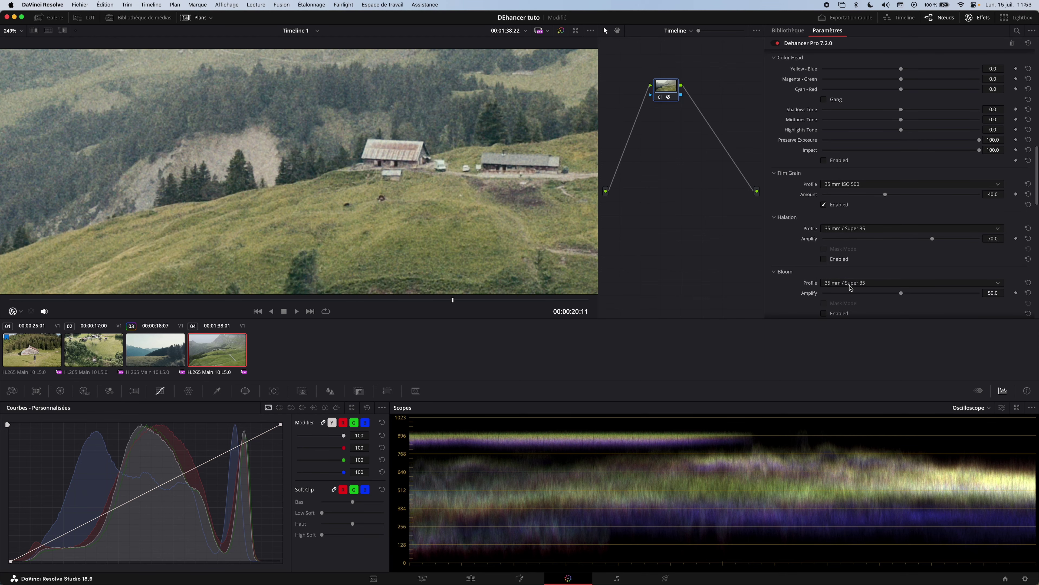
scroll(850, 234, down, 2)
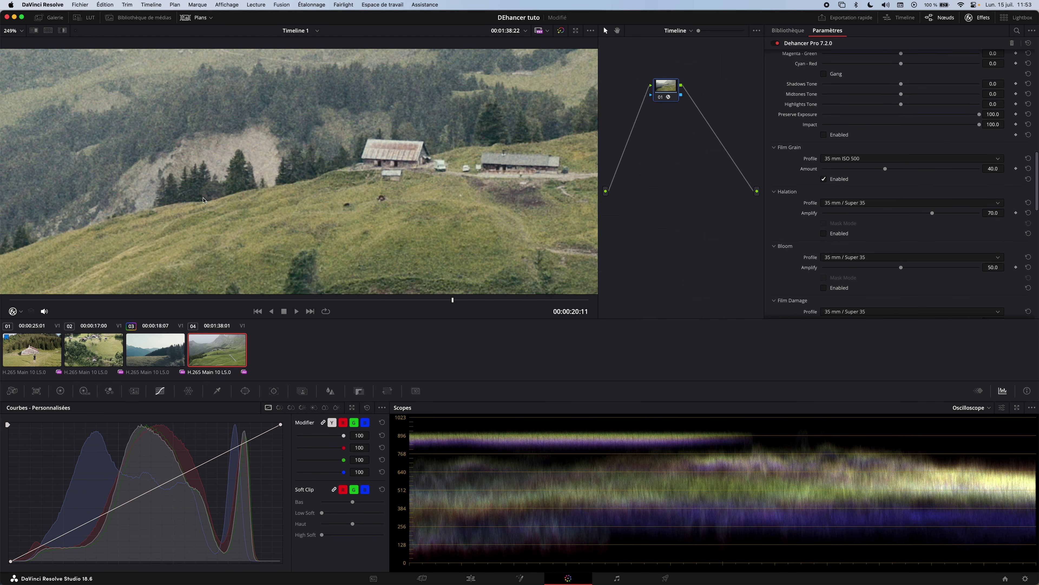
scroll(210, 199, down, 3)
scroll(210, 200, down, 6)
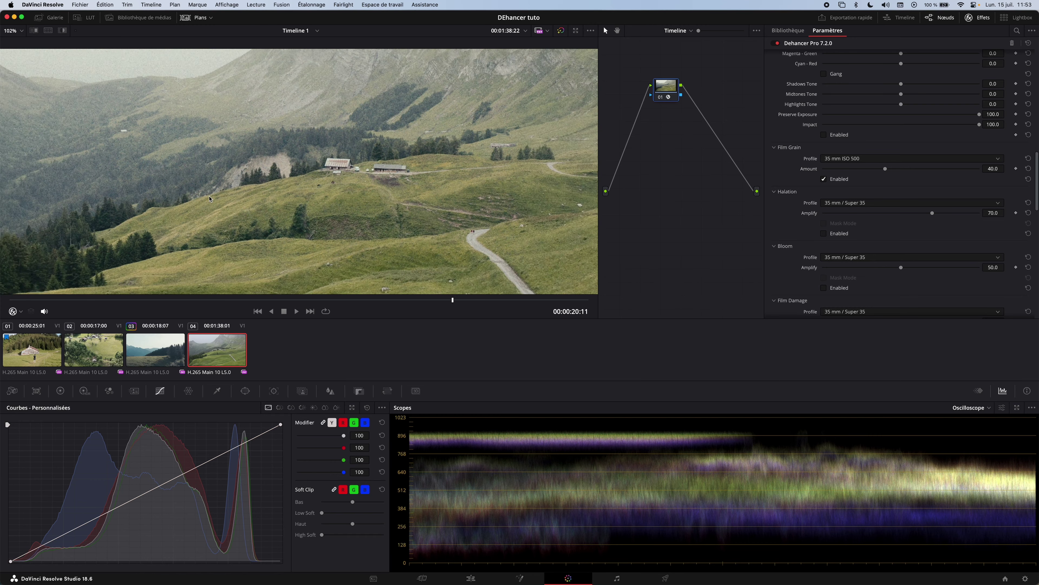
scroll(209, 200, down, 1)
scroll(870, 258, down, 6)
scroll(869, 257, down, 1)
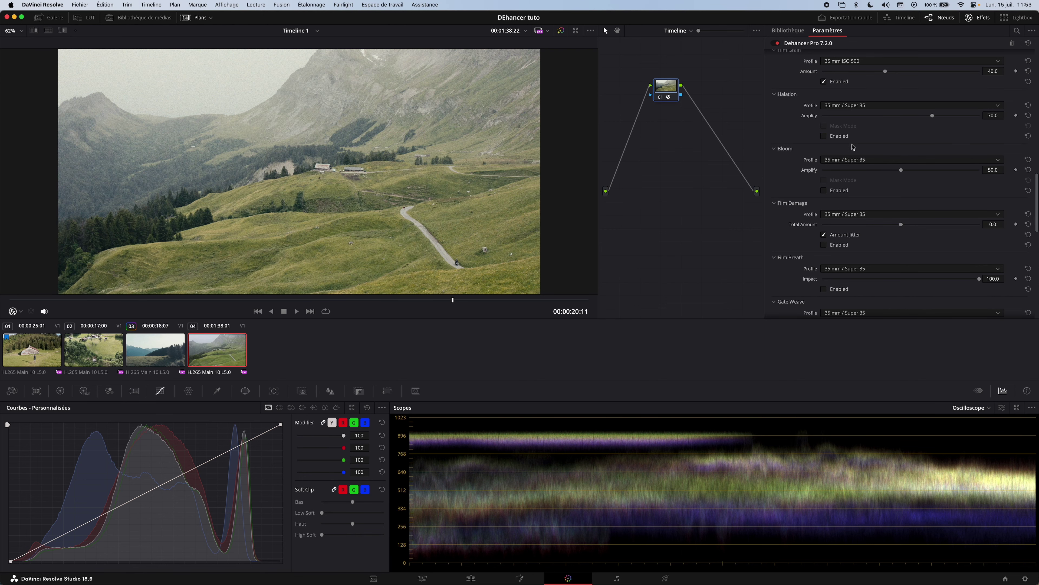
Switch to clip 03 and play part of it to examine the look on the forest and mountain shot.
click(172, 352)
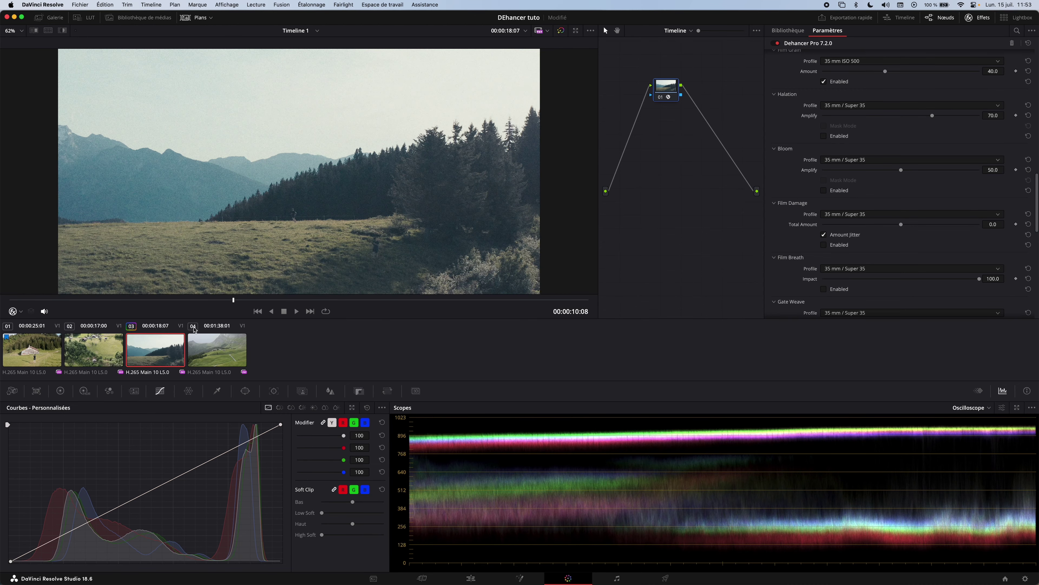
key(space)
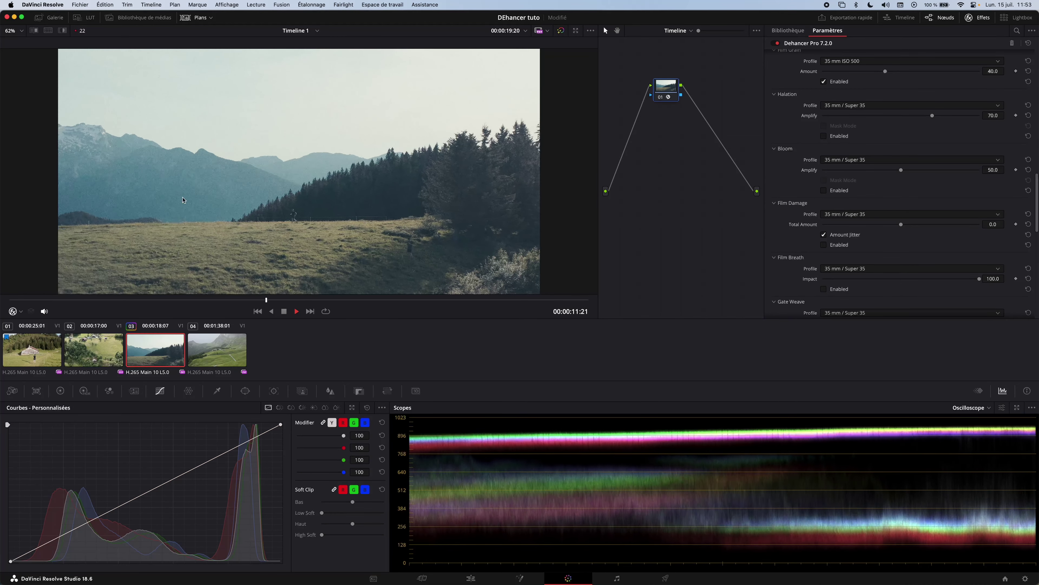
key(space)
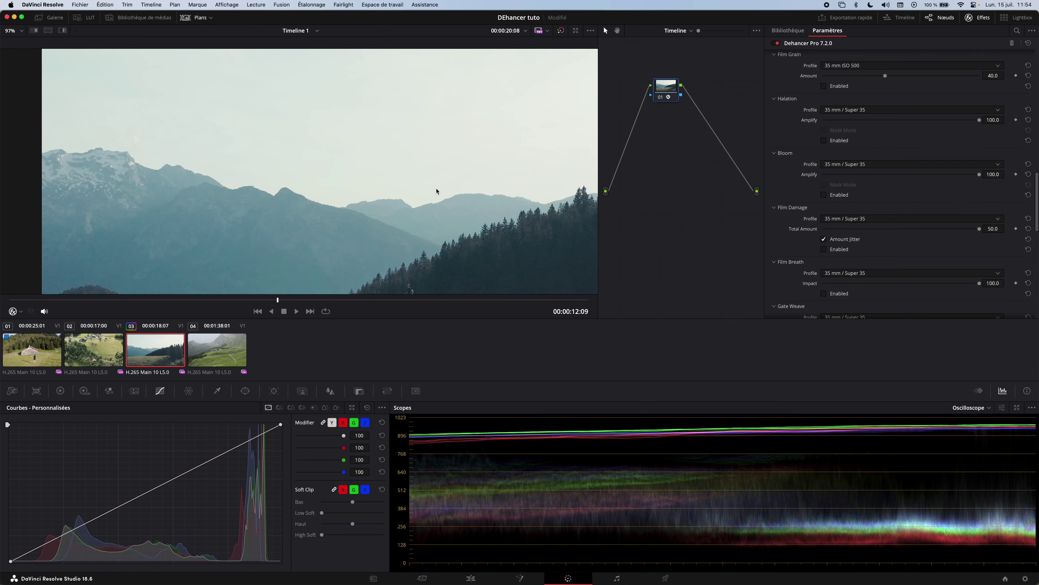
scroll(437, 191, down, 2)
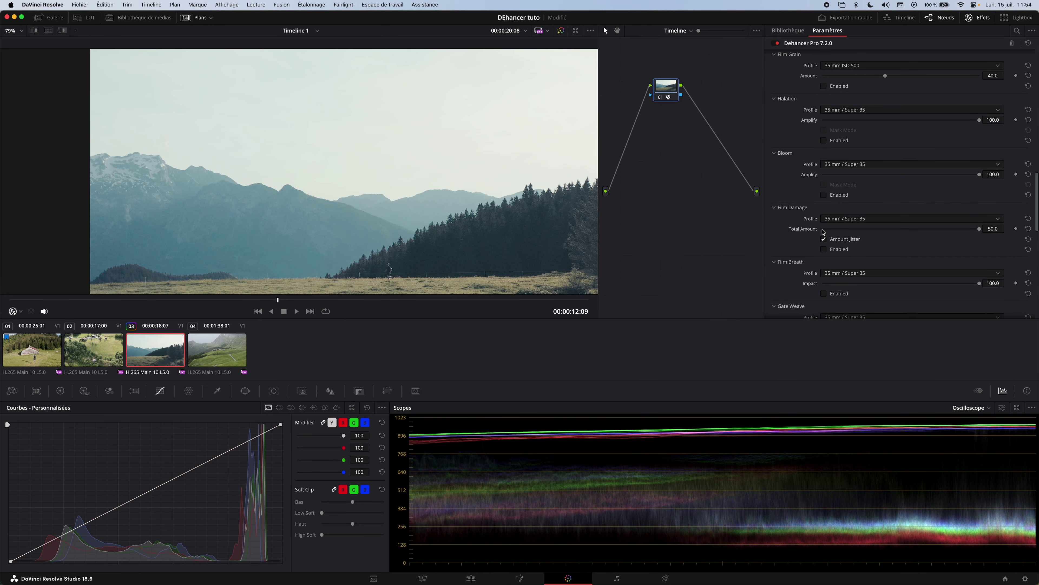
Enable Film Damage with the 16 mm / Super 16 profile, raise its Total Amount to about 29.6, and preview the clip.
click(873, 224)
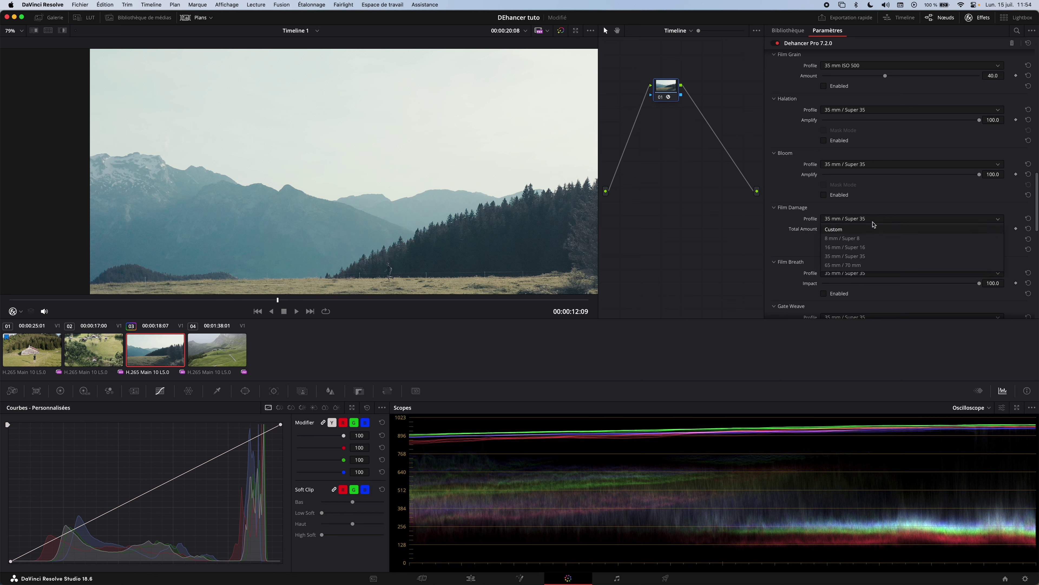
click(857, 247)
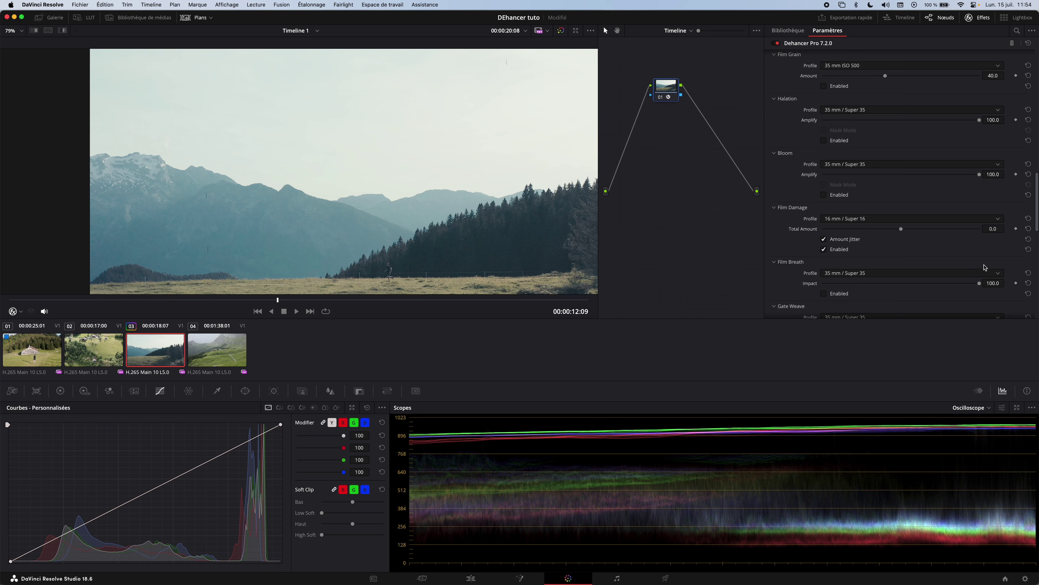
drag(900, 231, 948, 231)
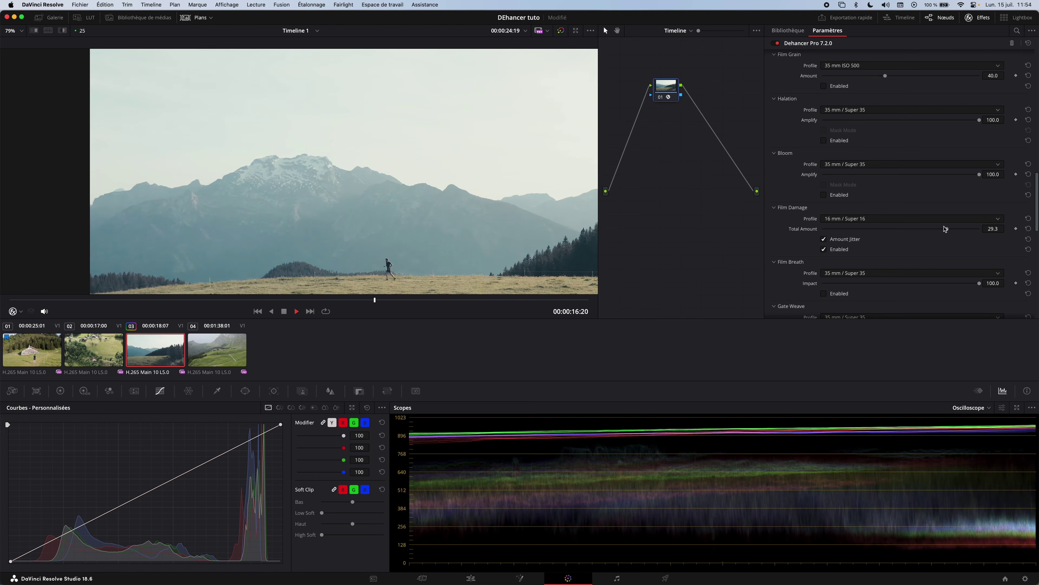
key(space)
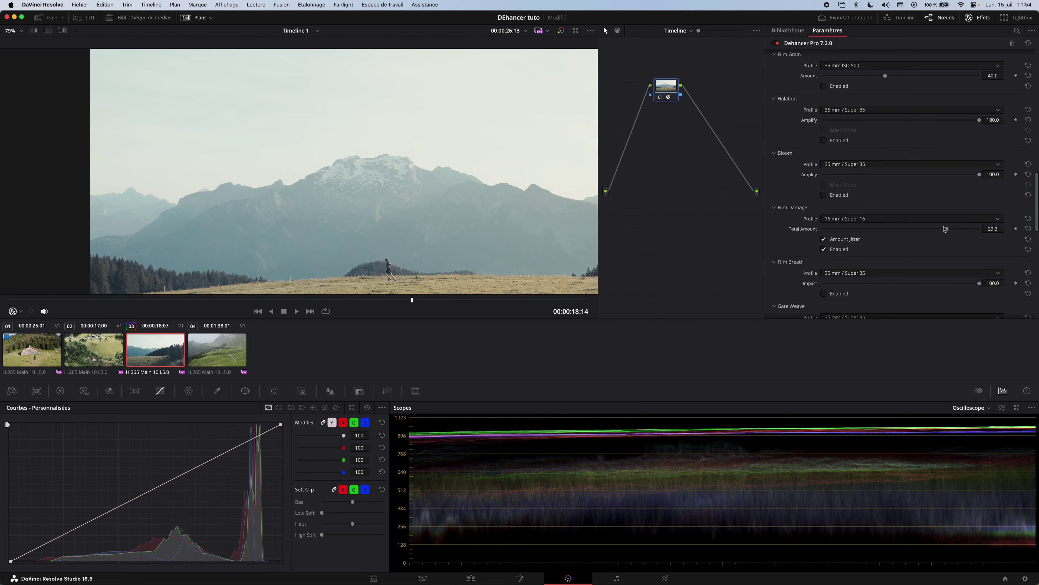
Enable Overscan with the Super 35mm 1.37:1 gate type.
scroll(944, 229, down, 10)
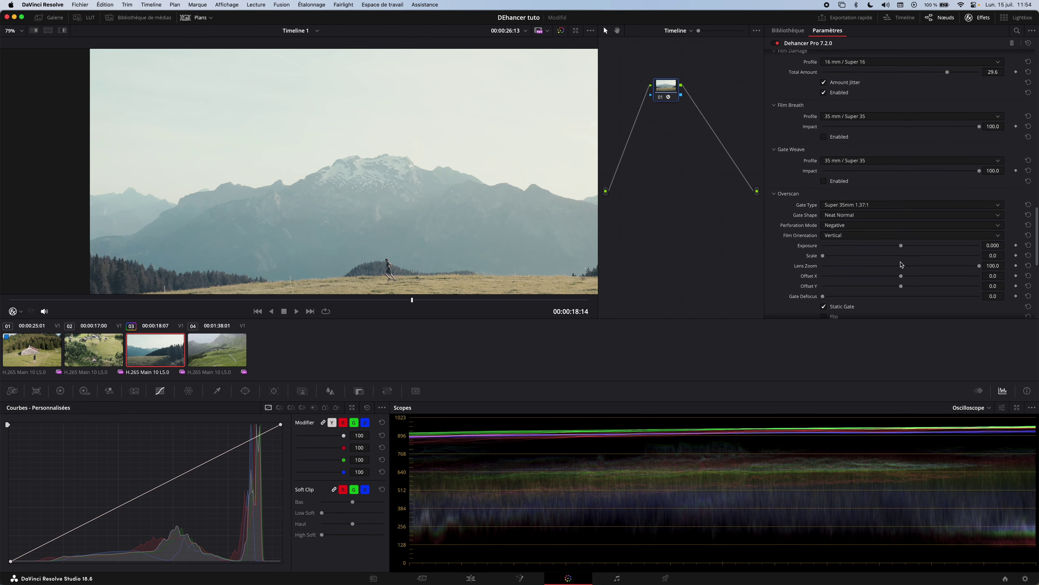
scroll(902, 264, down, 2)
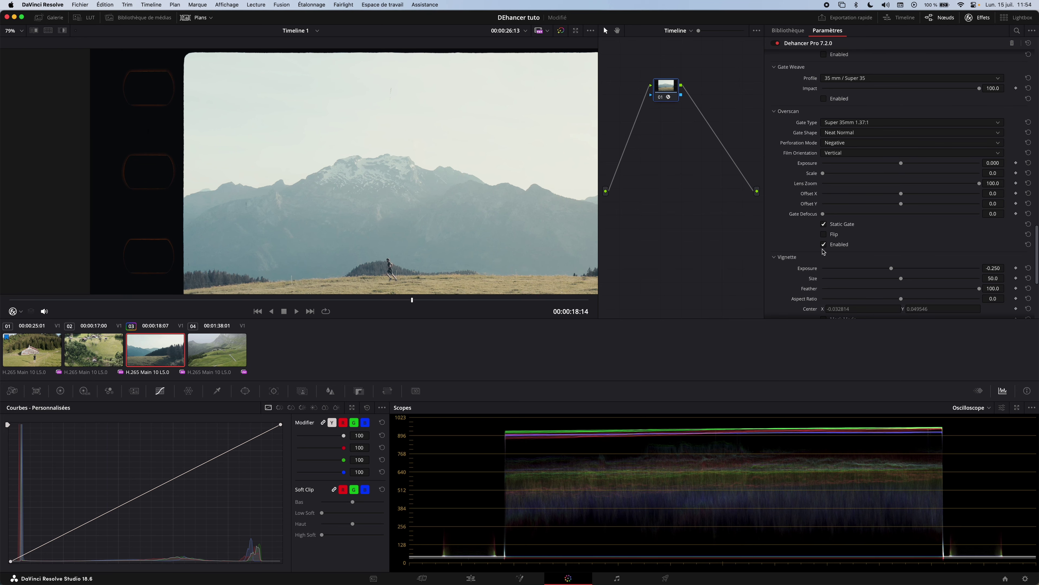
Fit the whole frame in the viewer and set the Overscan gate type to Super 8mm 1.33:1.
scroll(341, 275, down, 5)
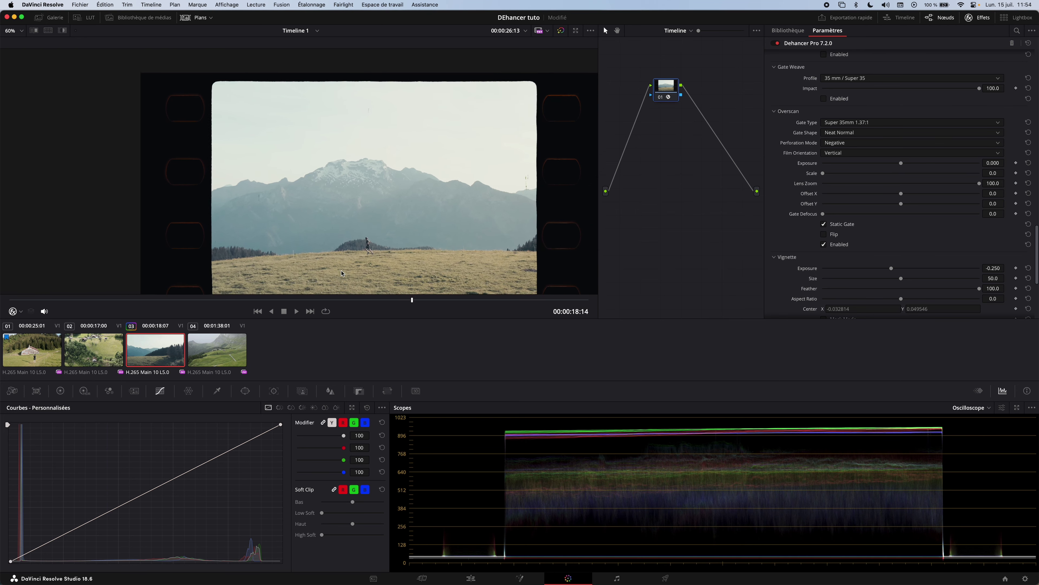
scroll(341, 272, up, 3)
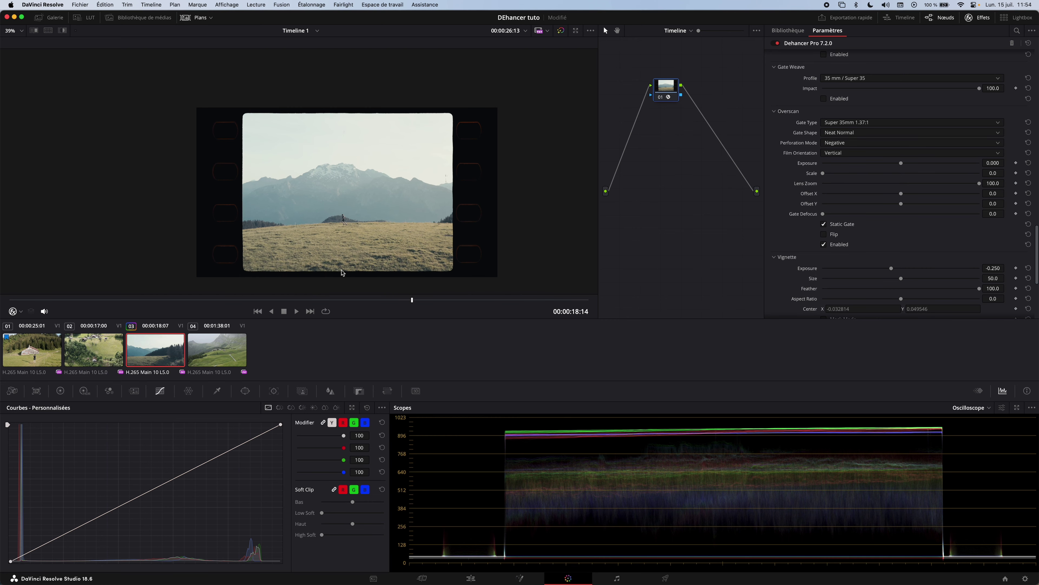
drag(440, 245, 433, 271)
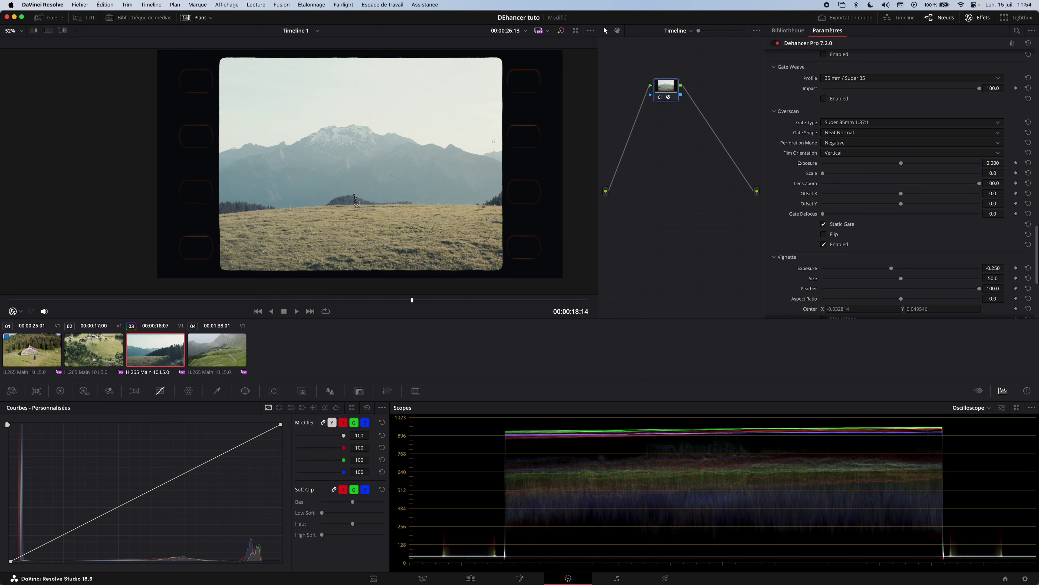
click(863, 132)
click(858, 125)
click(859, 124)
click(859, 142)
Review the Overscan Gate Shape and Film Orientation options, keeping Neat Normal and Vertical.
click(850, 134)
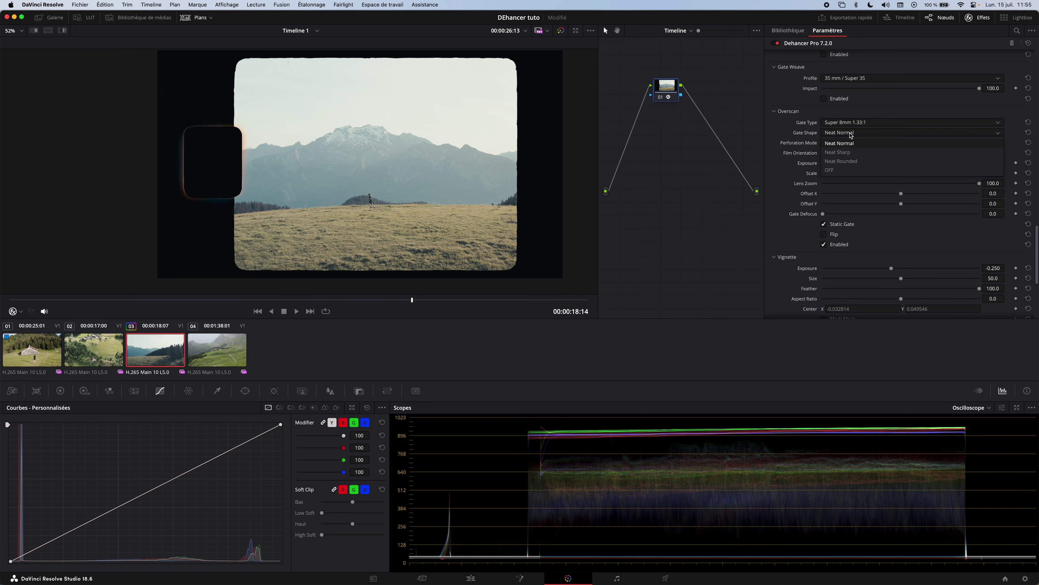
click(850, 142)
click(850, 132)
click(839, 152)
click(838, 154)
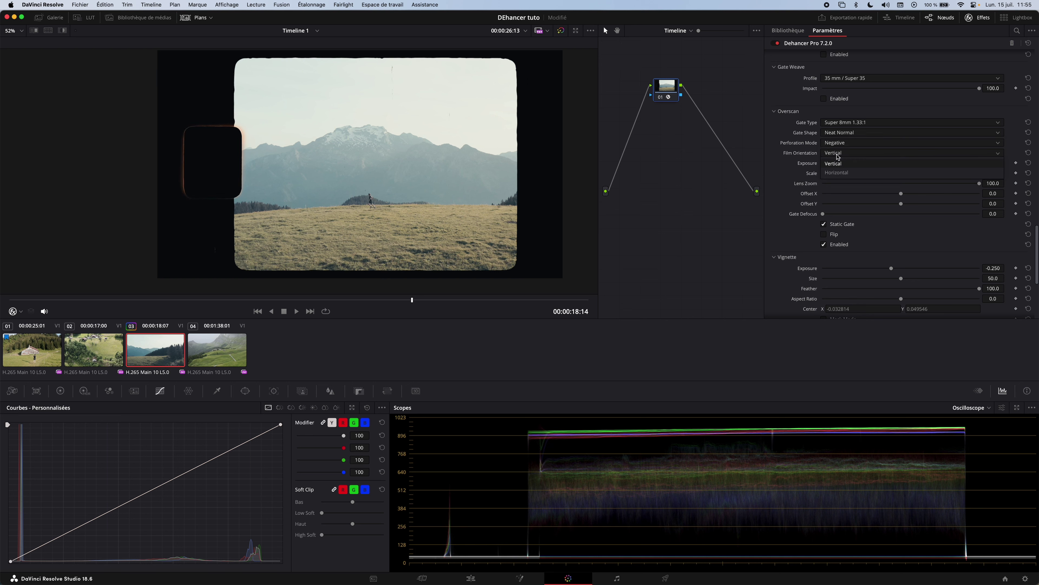
click(843, 164)
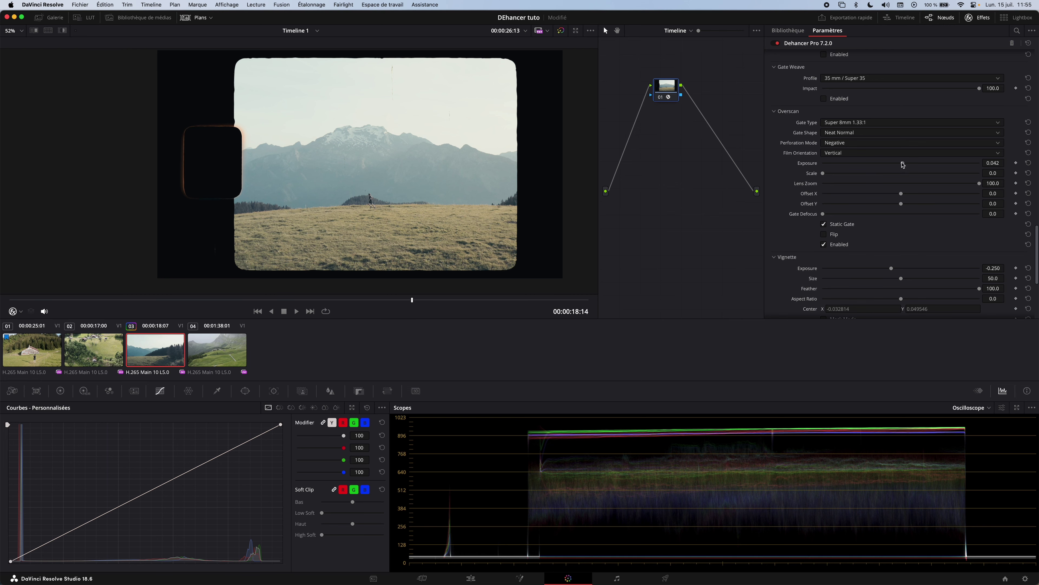
Raise the Overscan exposure to about 1.348, keep Scale at 0, and preview the result in playback.
drag(904, 165, 954, 164)
drag(823, 176, 817, 175)
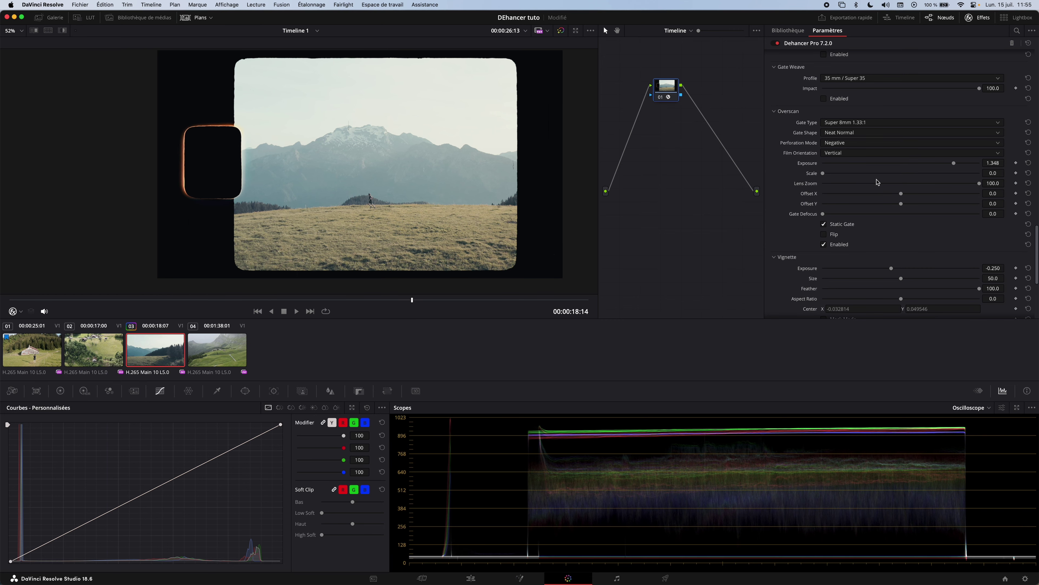
key(space)
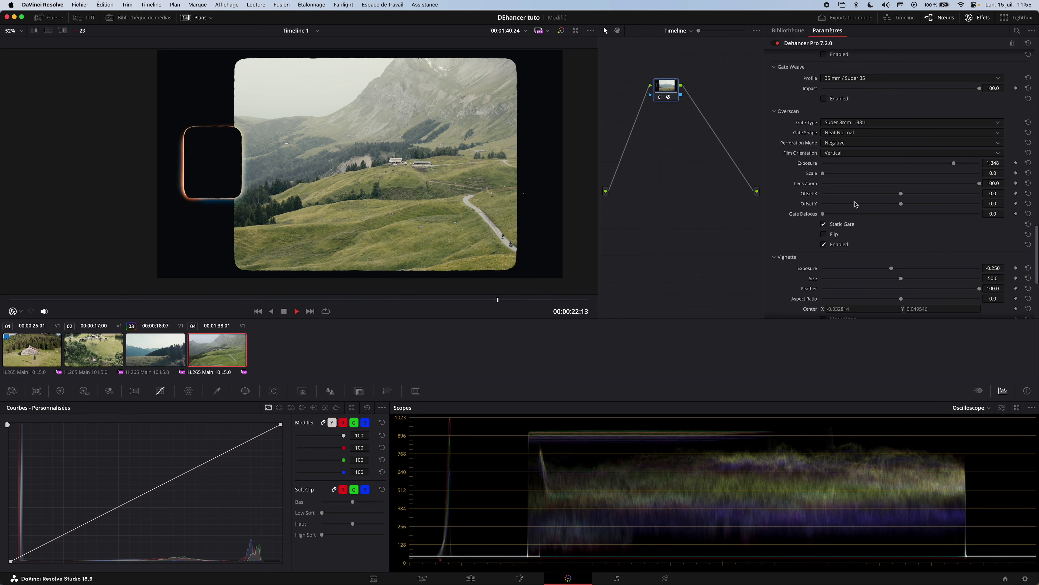
key(space)
Turn Overscan off, lower the Vignette exposure to about -1.306, and disable the Vignette.
scroll(856, 205, down, 5)
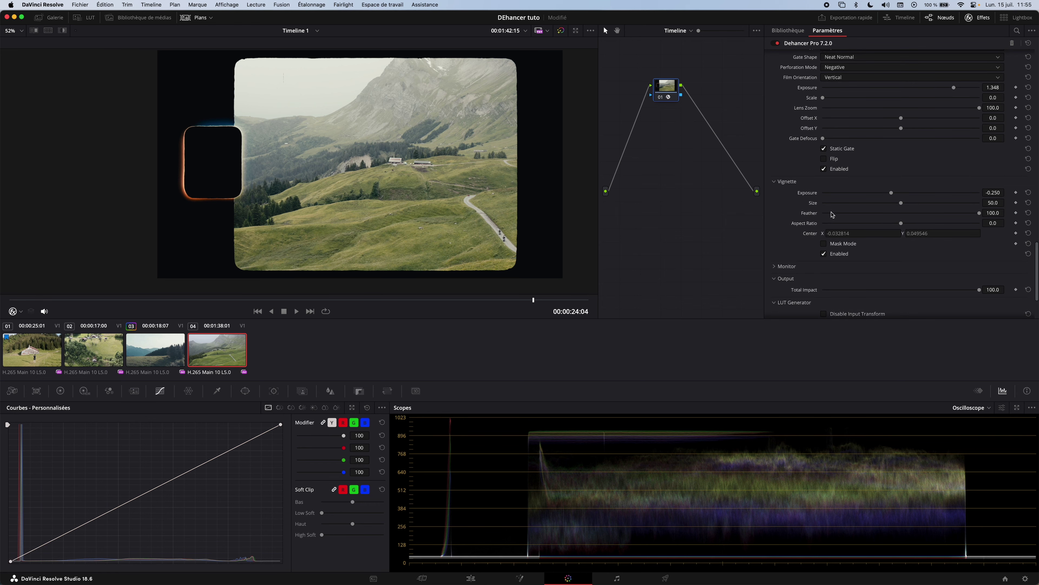
click(824, 253)
click(824, 169)
drag(891, 192, 850, 201)
click(824, 254)
scroll(868, 213, down, 4)
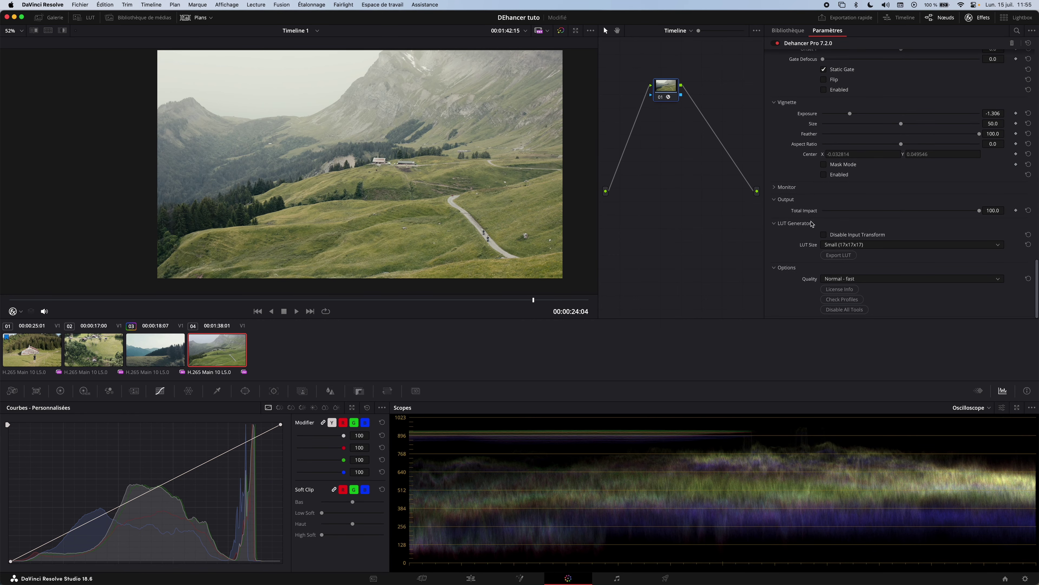
Save the project and move node 01 to the middle of the node graph, between the input and output.
key(super+s)
scroll(825, 252, up, 15)
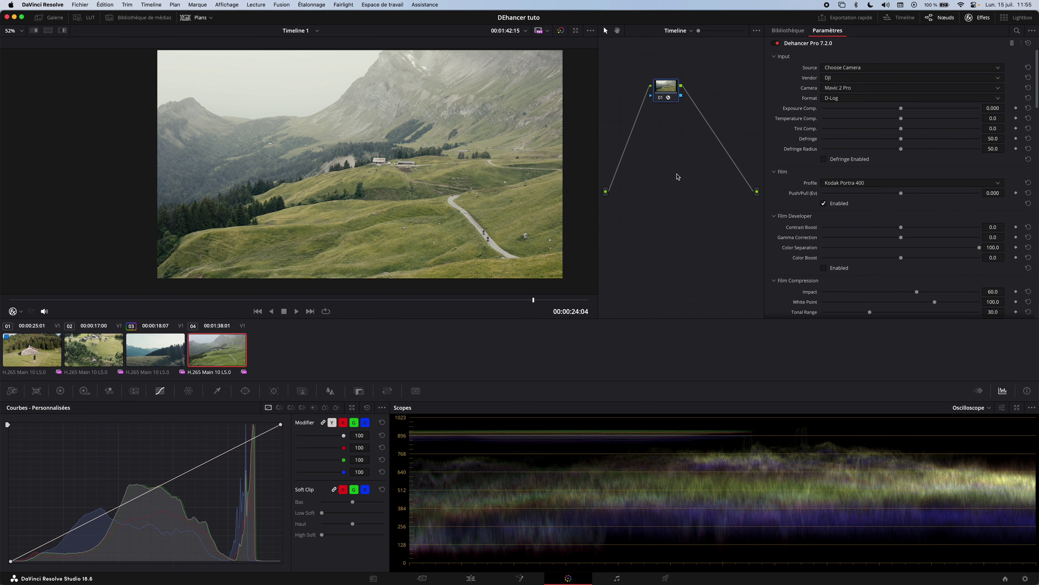
drag(671, 96, 679, 174)
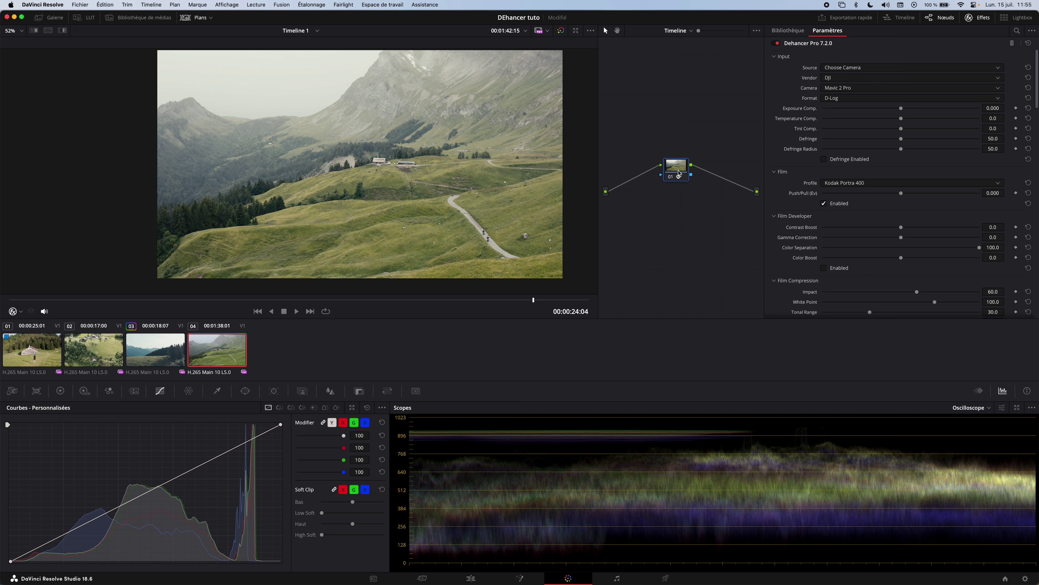
scroll(846, 202, down, 5)
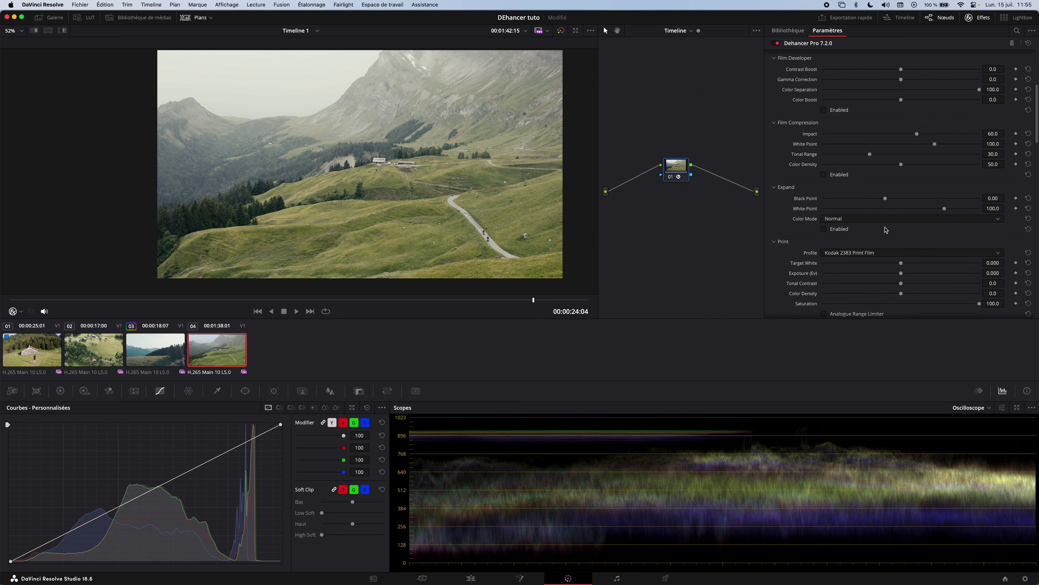